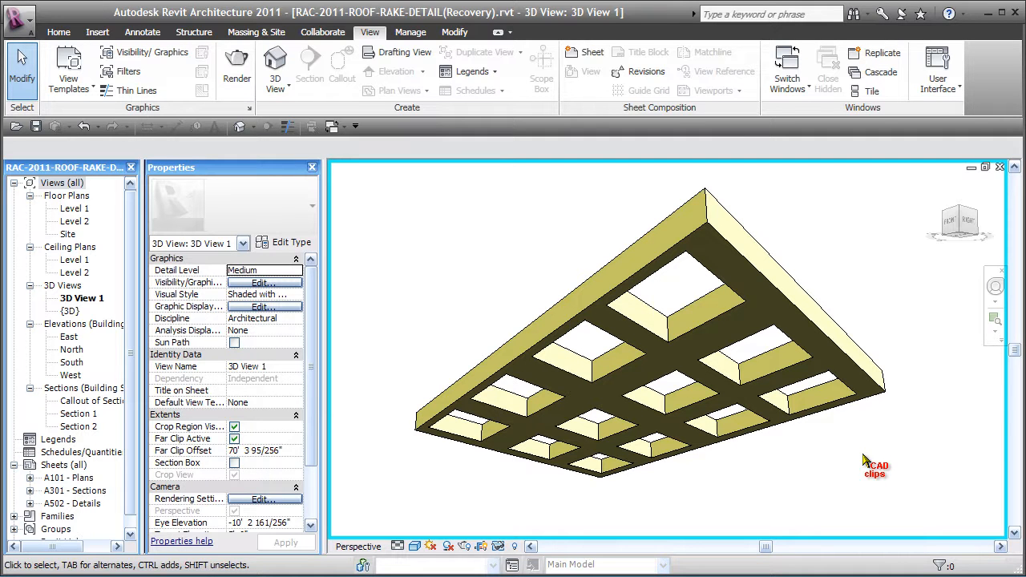
- Examine the finished waffle ceiling in the 3D view from below and from above
middle_click_drag(839, 472, 831, 452, "shift")
scroll(831, 451, "down", 2)
left_click(830, 398)
middle_click_drag(872, 407, 798, 427, "shift")
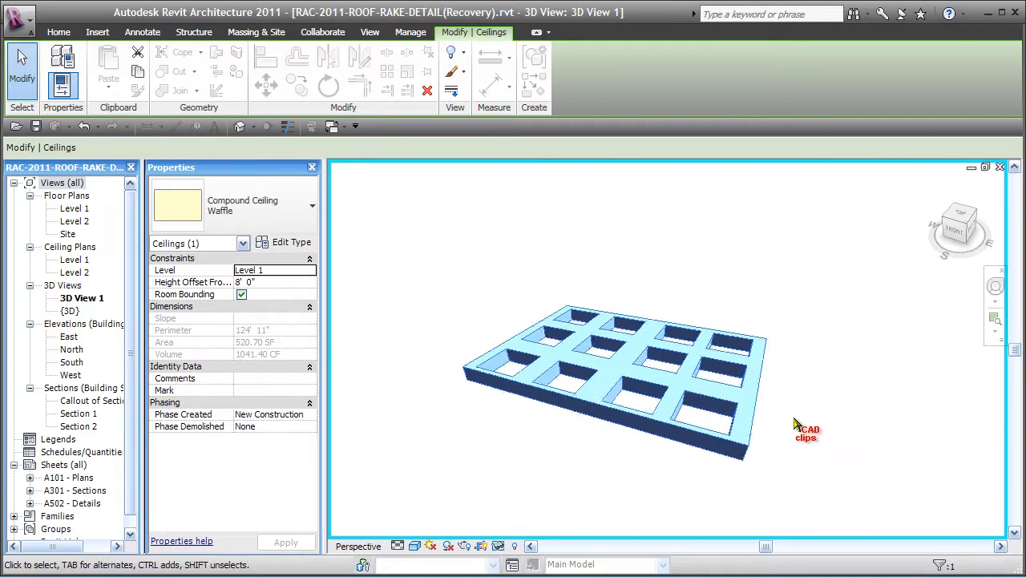
left_click(795, 420)
scroll(735, 402, "up", 2)
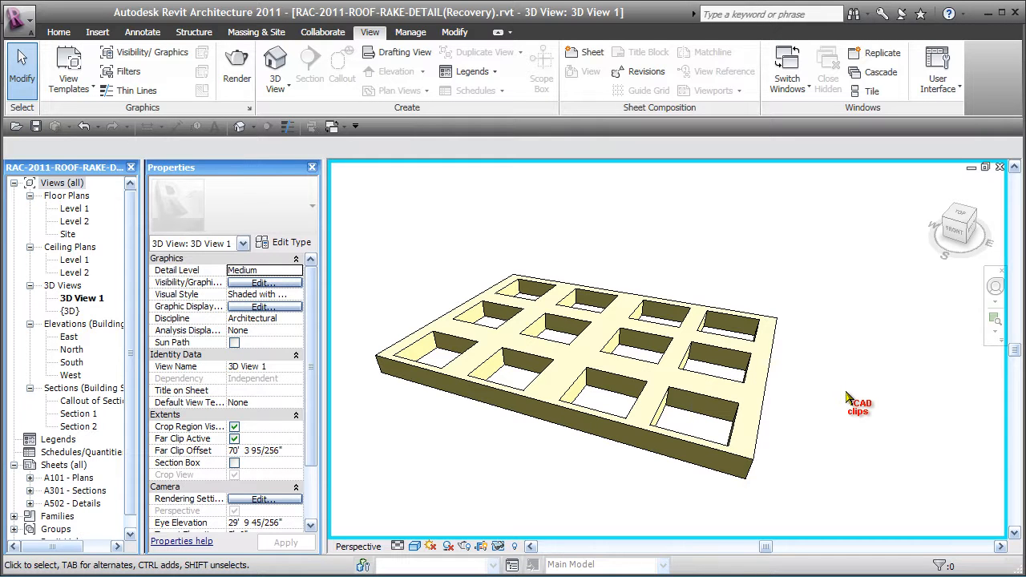
middle_click_drag(827, 367, 868, 366)
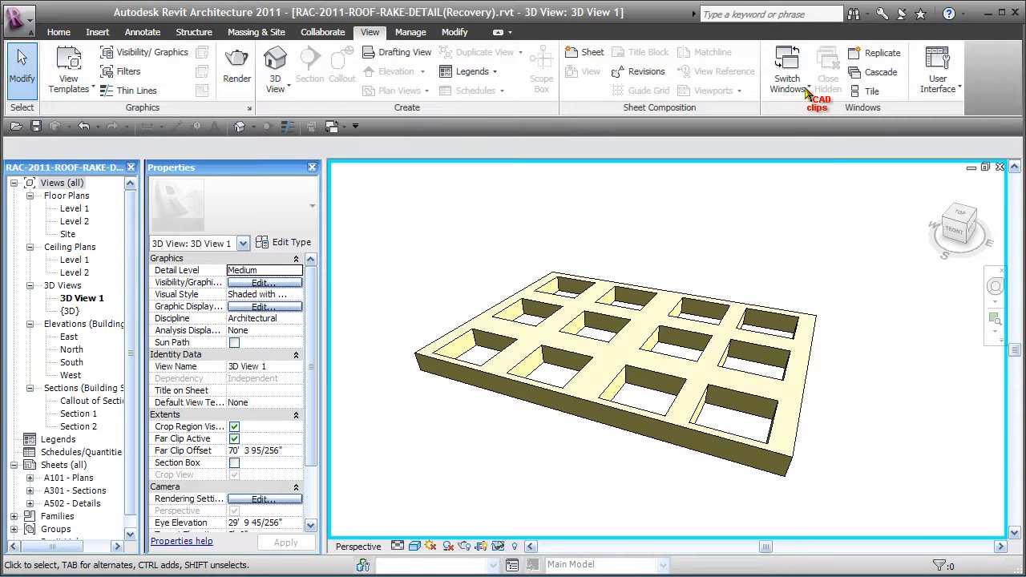
- Switch to the Project1 model and open its Level 1 reflected ceiling plan
left_click(775, 126)
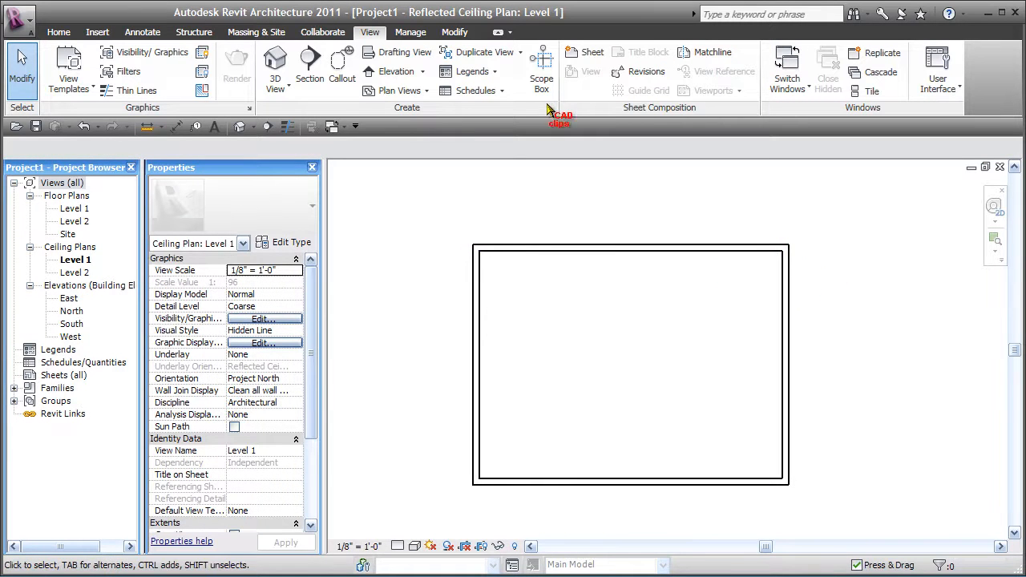
left_click(63, 32)
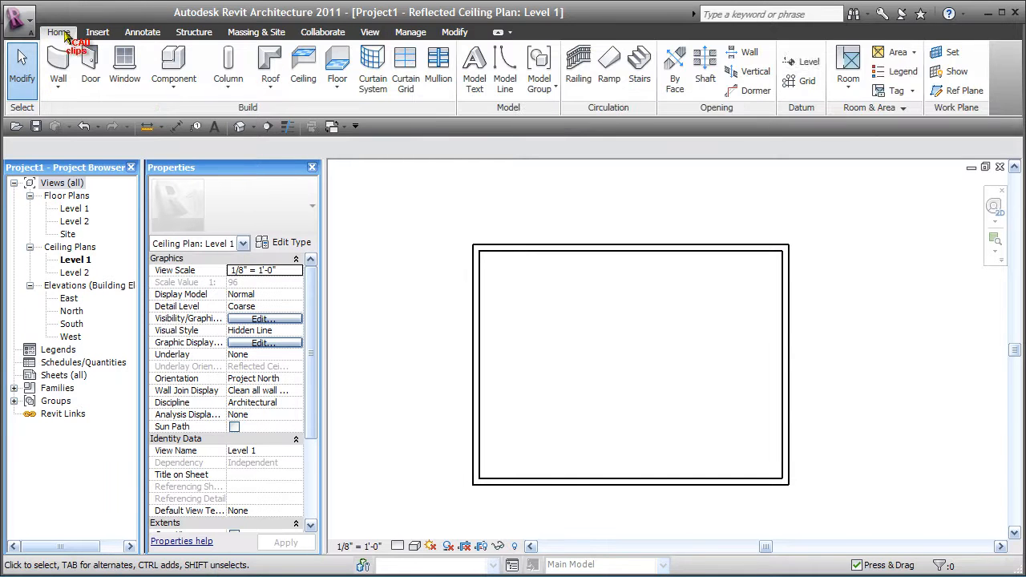
double_click(77, 261)
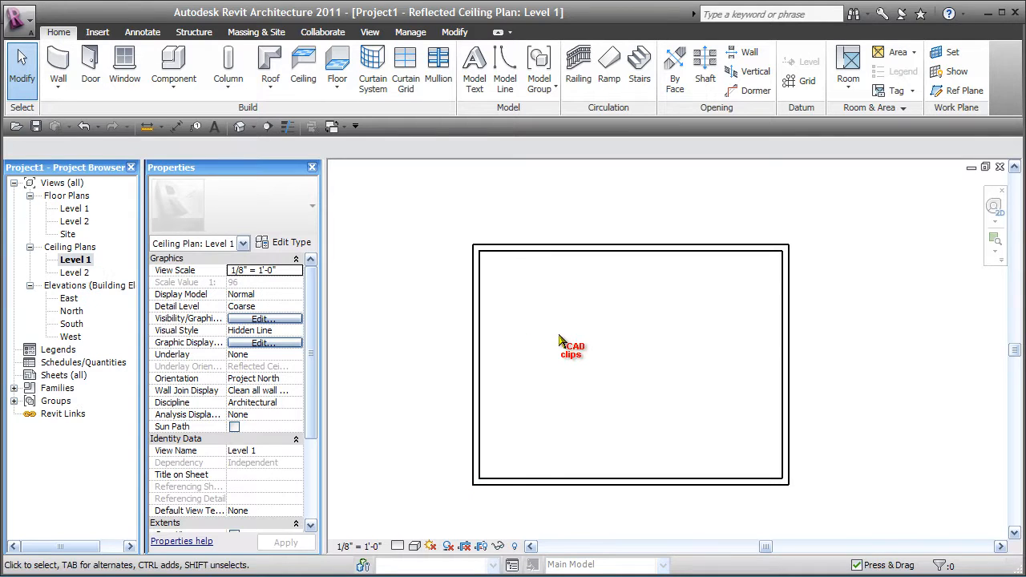
- Start a ceiling and duplicate the 2' x 4' ACT System type as 2' DEEP CEILING
left_click(305, 64)
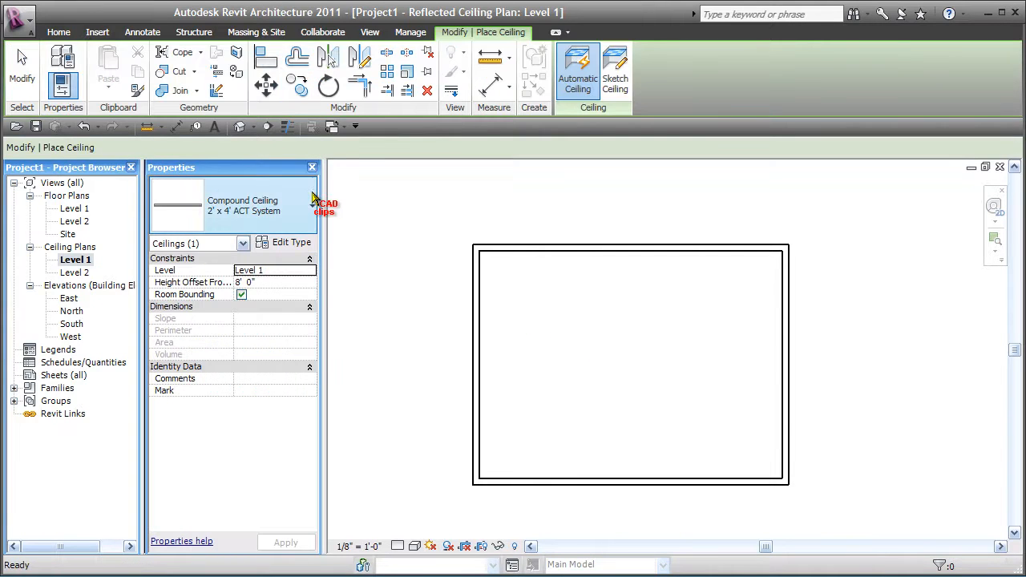
left_click(306, 245)
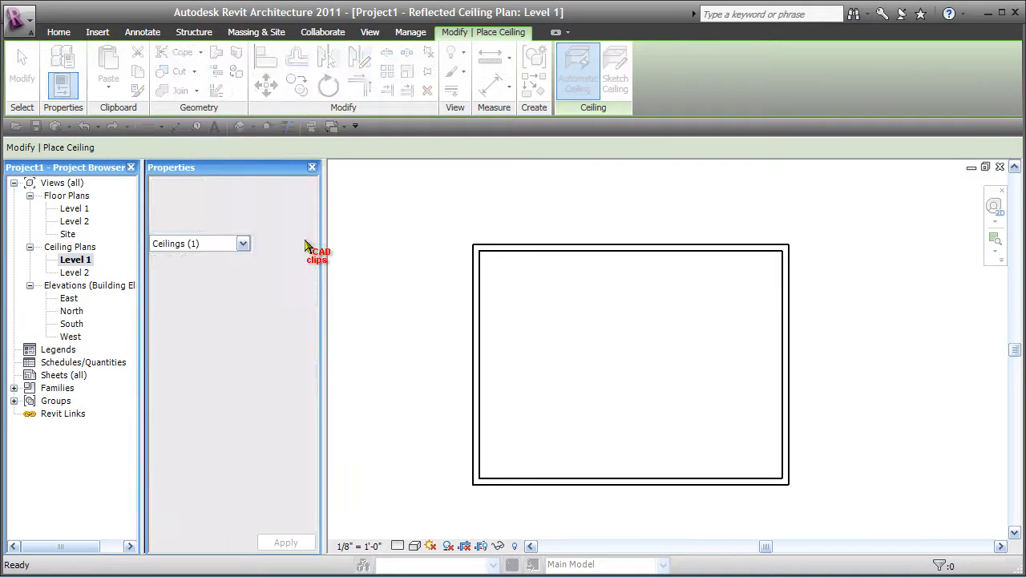
left_click(376, 81)
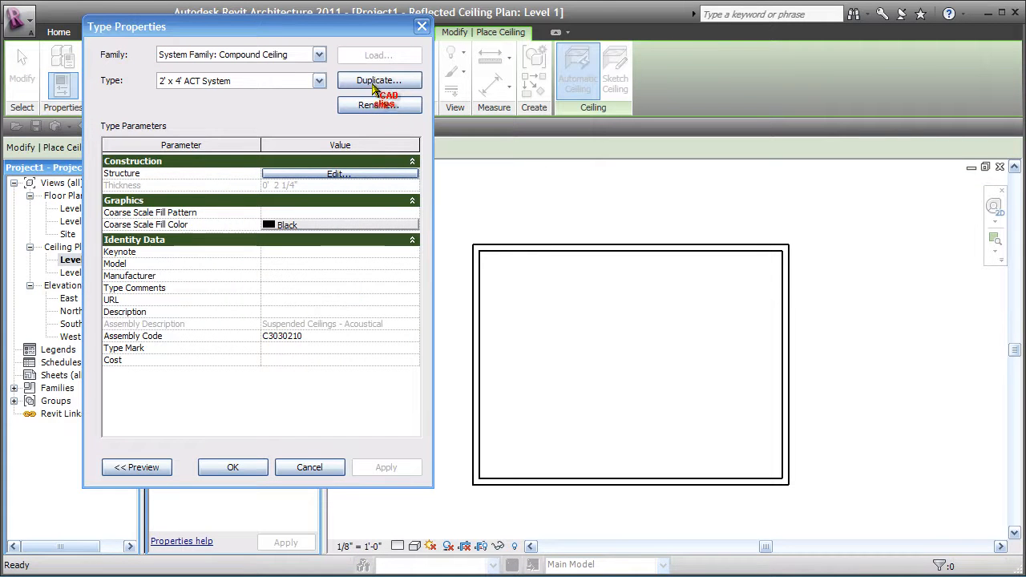
left_click(306, 251)
key("ctrl+a")
type("2")
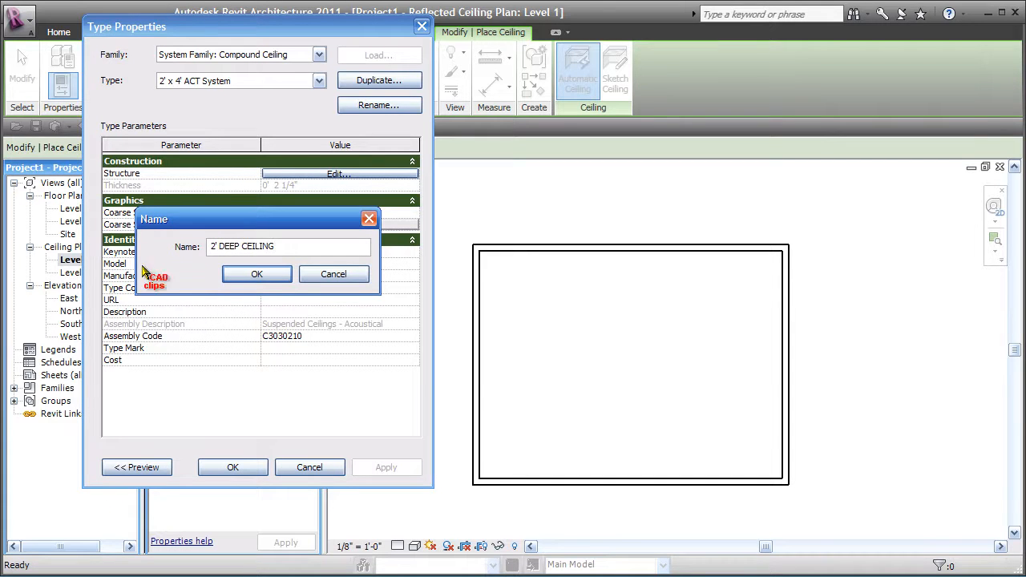
left_click(246, 275)
- Delete the Acoustic Ceiling finish layer from the new type and set the structure layer's thickness to 2'
left_click(336, 174)
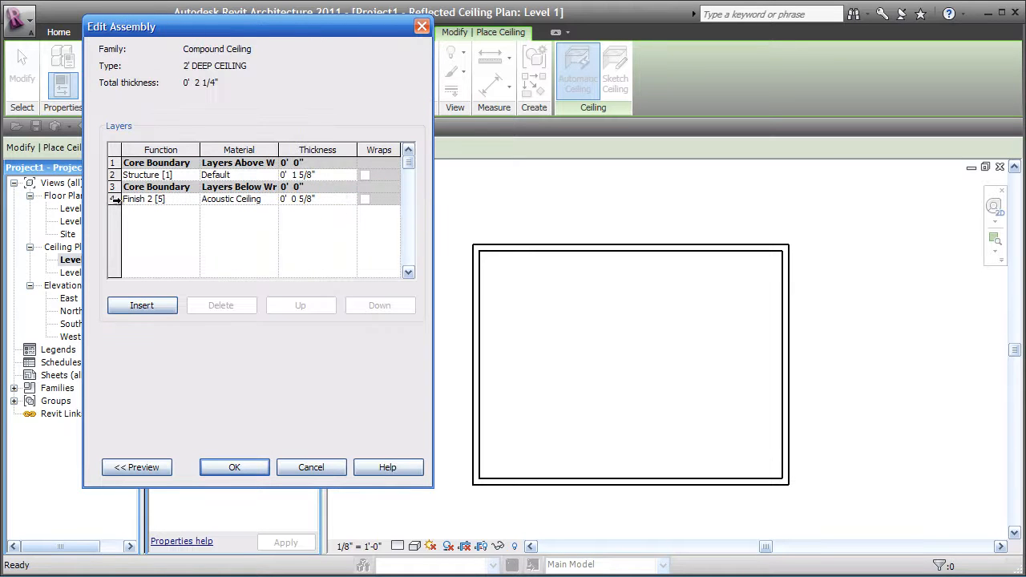
left_click(115, 200)
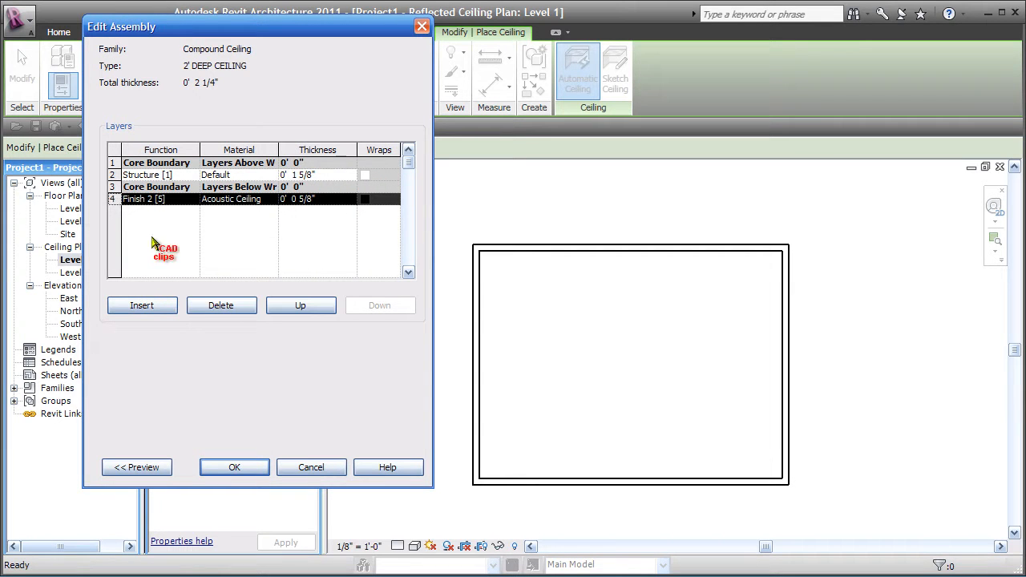
left_click(220, 307)
left_click(326, 174)
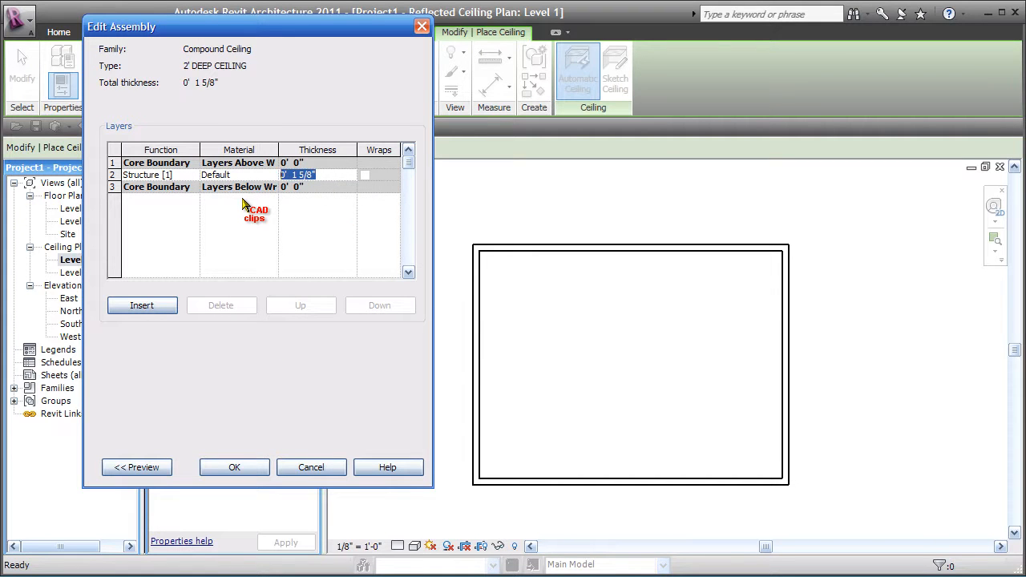
type("2'")
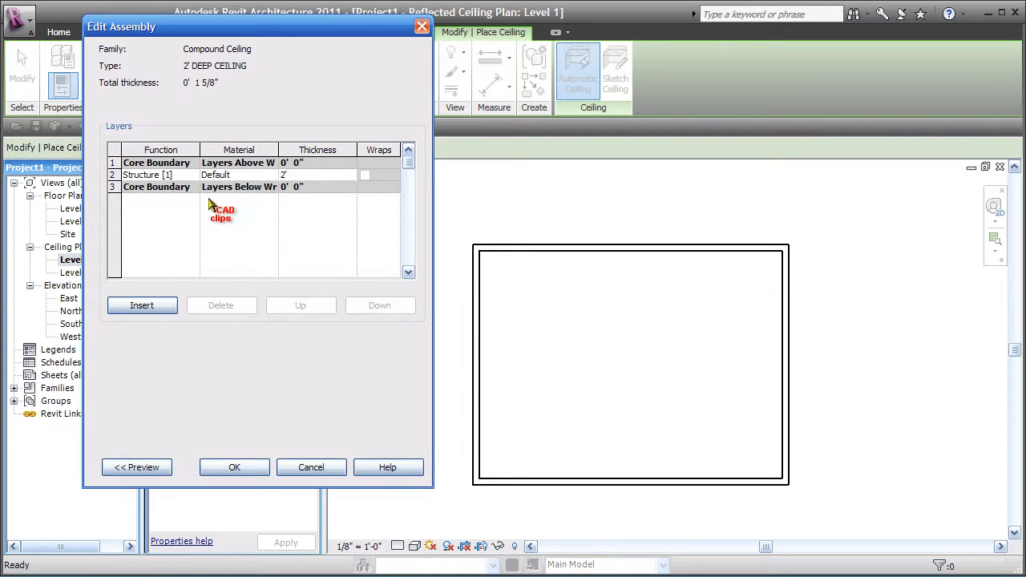
- Set the shading color of the structure layer's Default material to light yellow, RGB 255-255-128
left_click(271, 175)
left_click(273, 174)
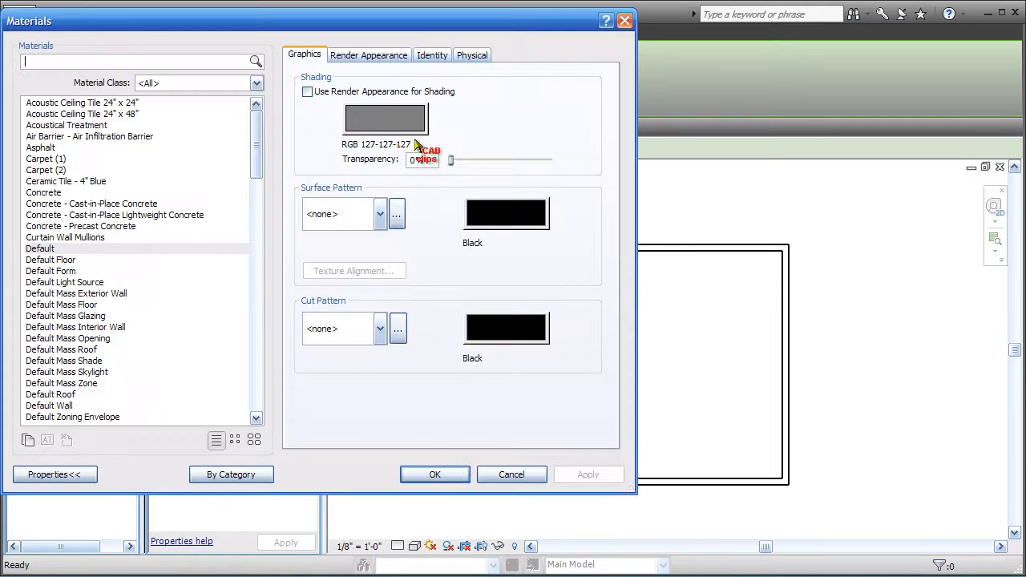
left_click(373, 115)
left_click(171, 141)
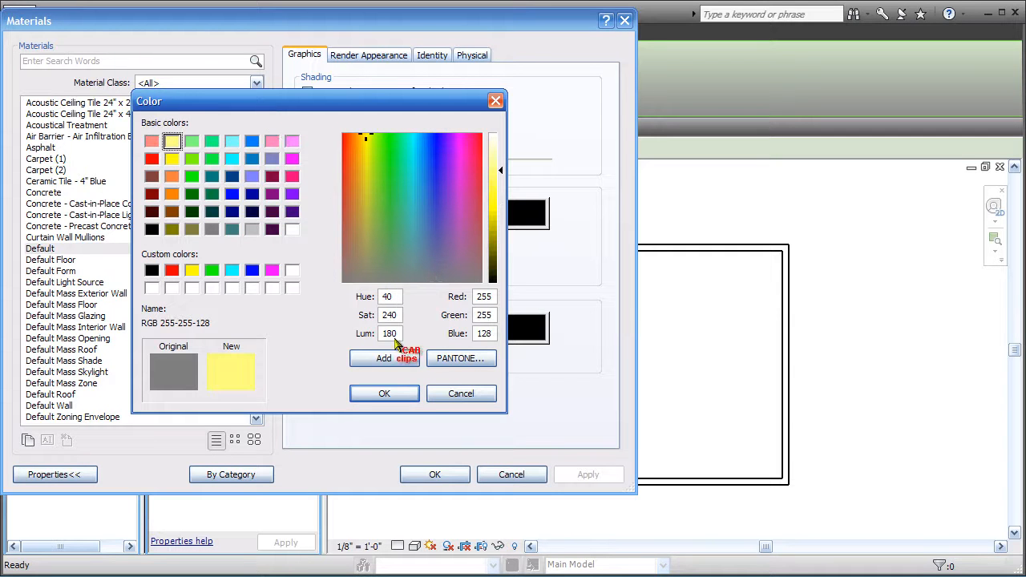
left_click(388, 393)
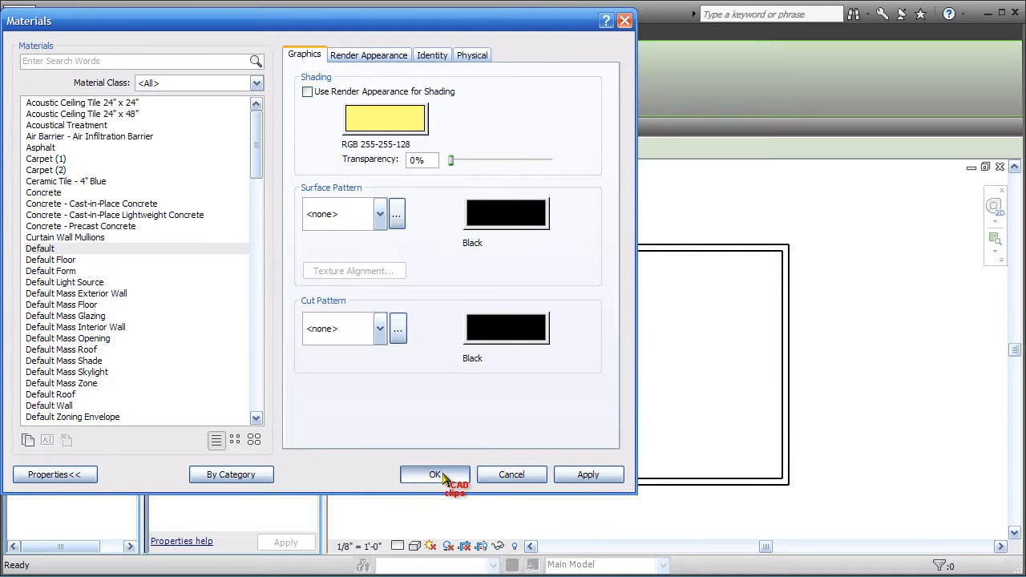
left_click(437, 475)
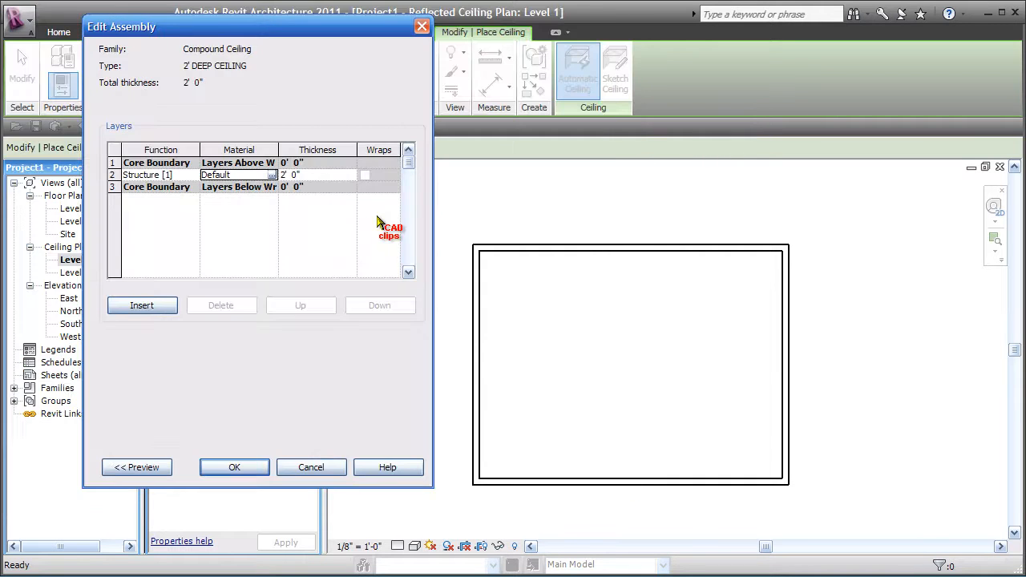
- Accept the type changes and place a 2' DEEP CEILING automatically within the room's walls
left_click(255, 469)
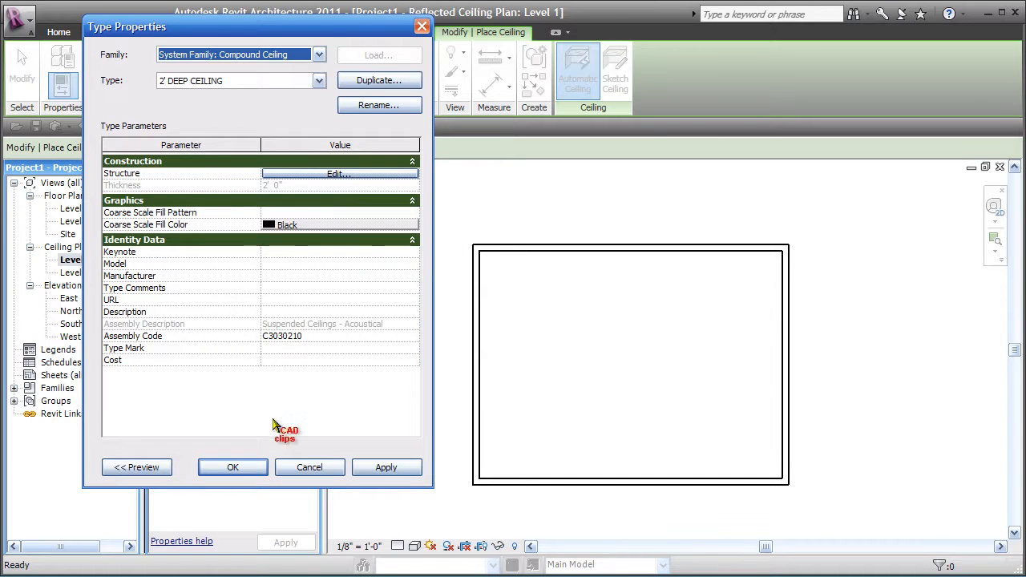
left_click(255, 467)
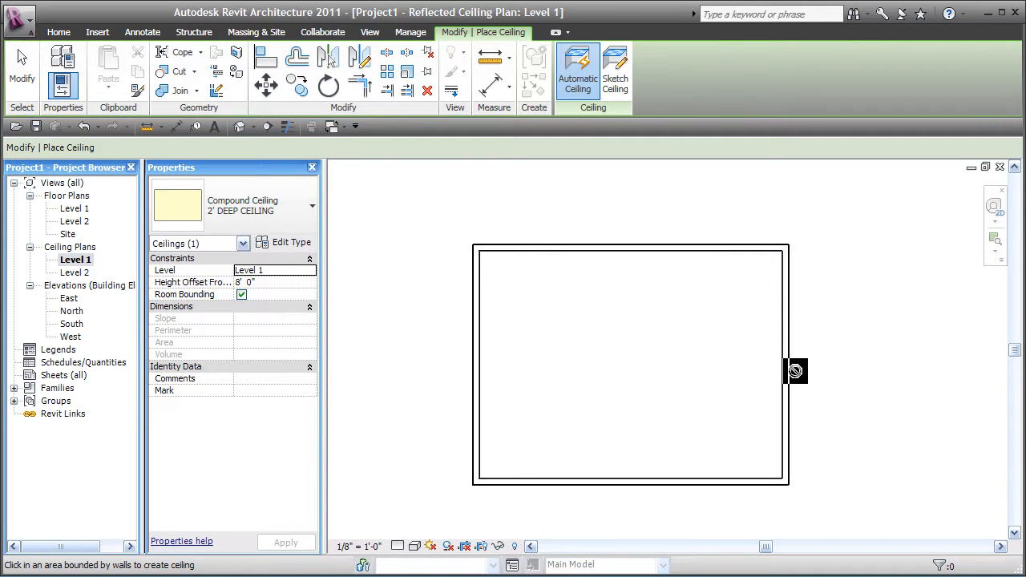
key("Escape")
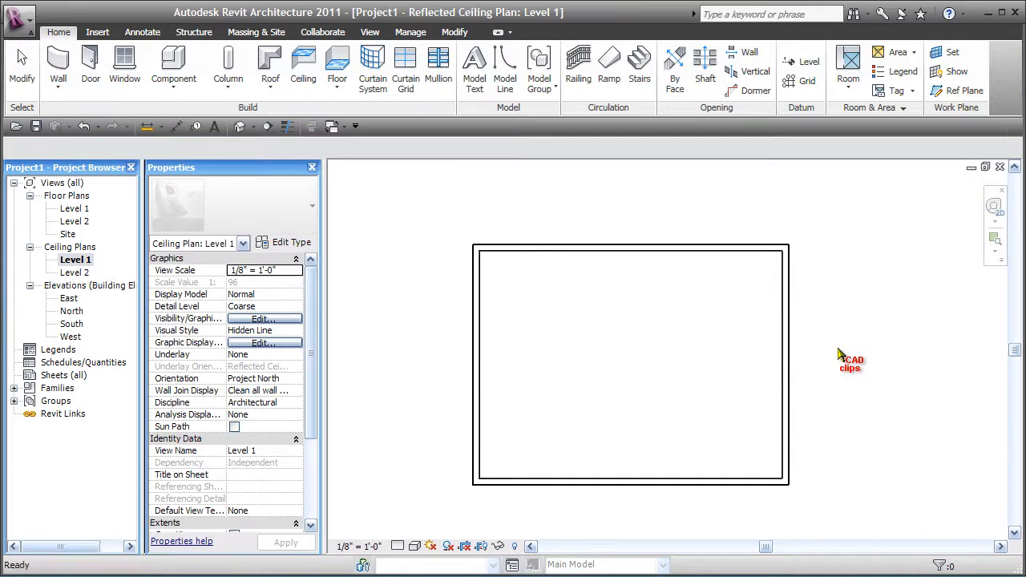
- Inspect the ceiling's position and depth inside the walls in the default 3D view
left_click(239, 127)
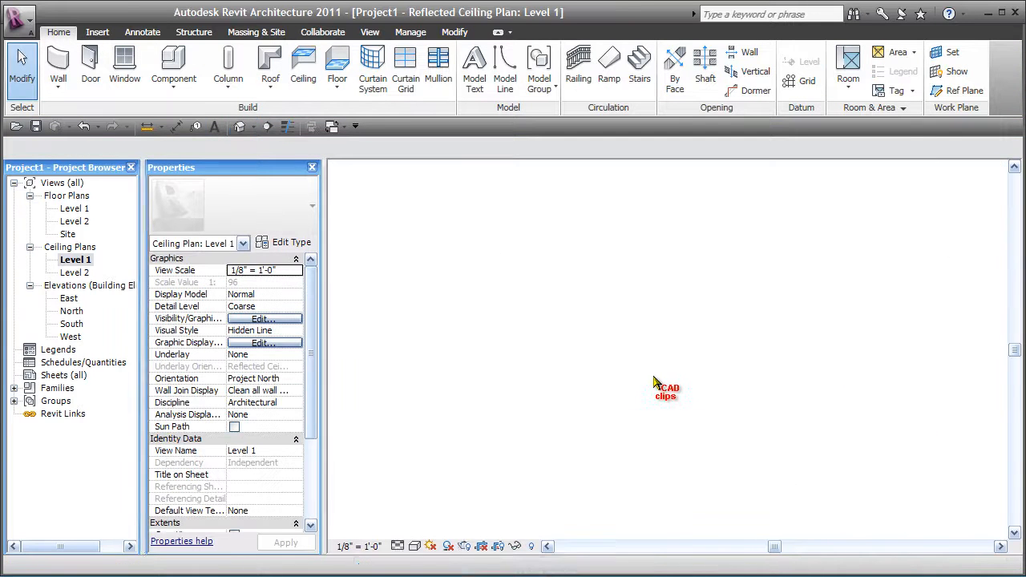
middle_click_drag(771, 482, 842, 314, "shift")
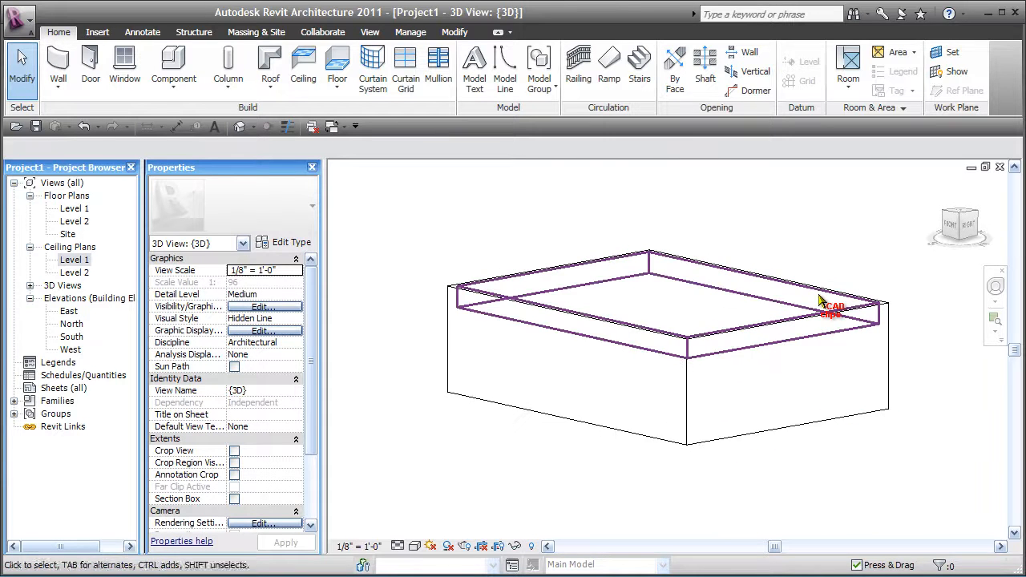
middle_click_drag(854, 267, 819, 265)
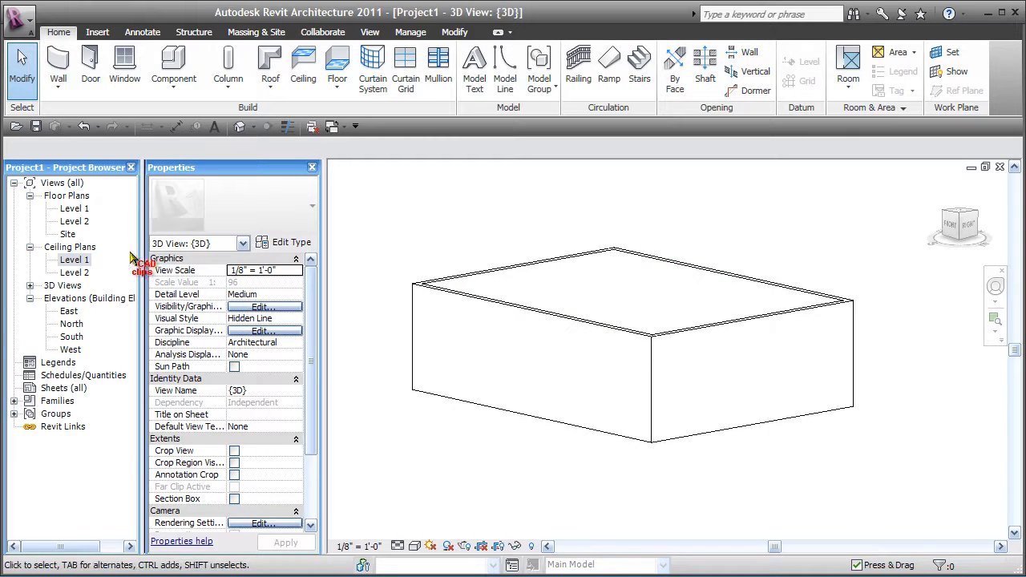
- Return to the Level 1 ceiling plan and create an in-place model in the Ceilings category named WAFFLE
left_click(74, 260)
double_click(77, 262)
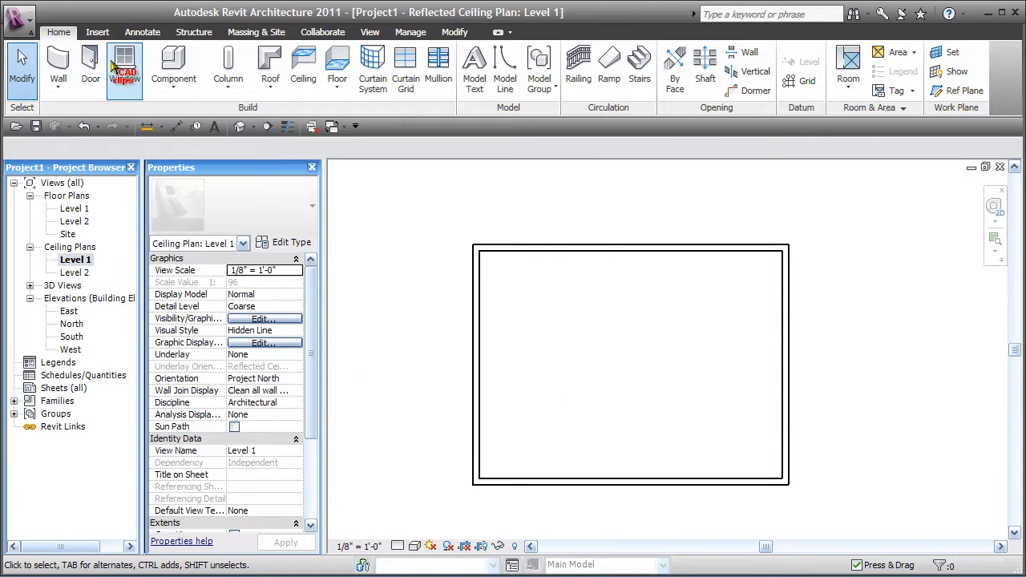
left_click(176, 92)
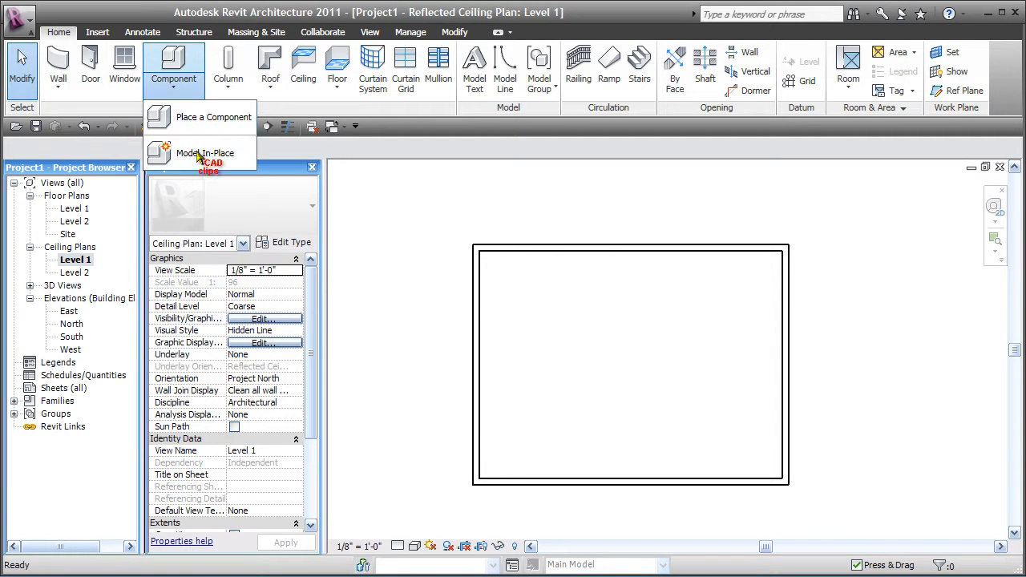
left_click(200, 154)
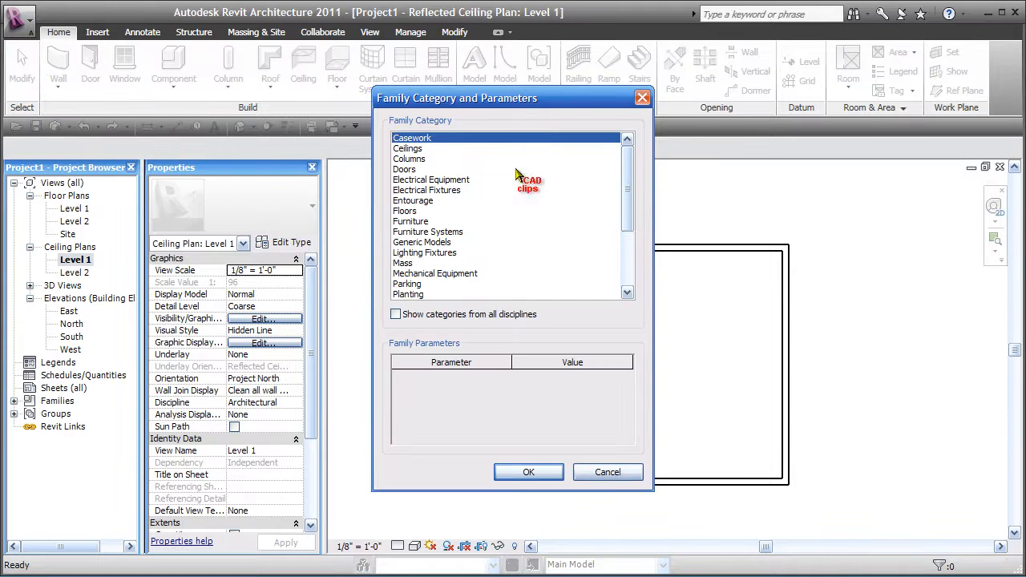
left_click(409, 148)
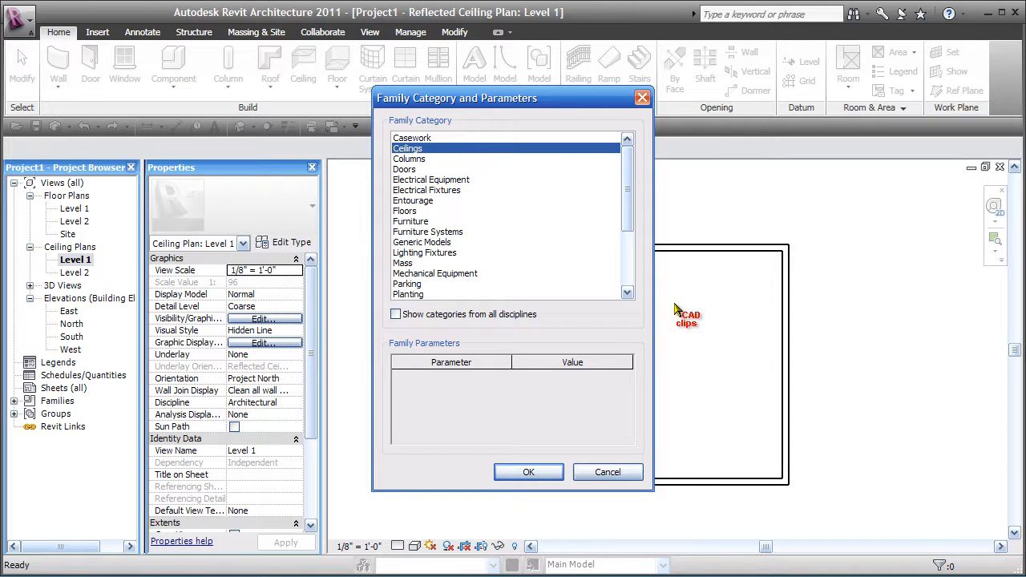
left_click(529, 472)
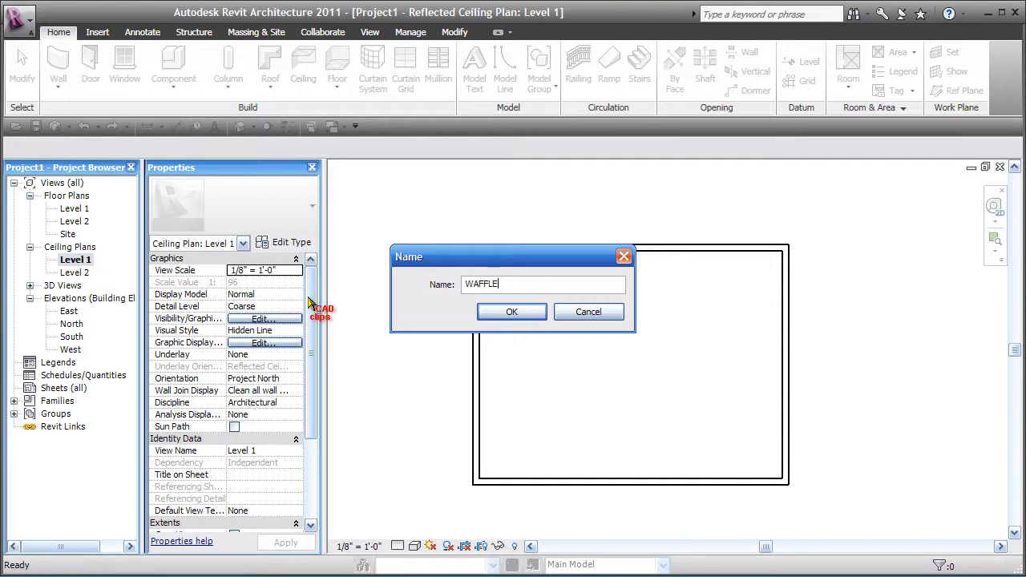
left_click(513, 313)
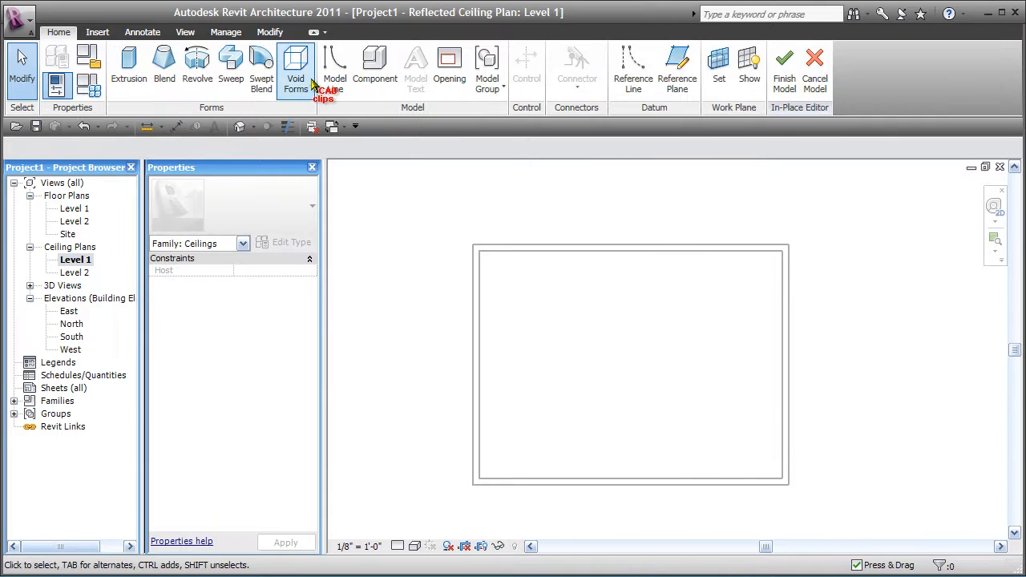
- Start a void extrusion and sketch a 6' by 6' rectangle near the room's upper-left corner
left_click(312, 87)
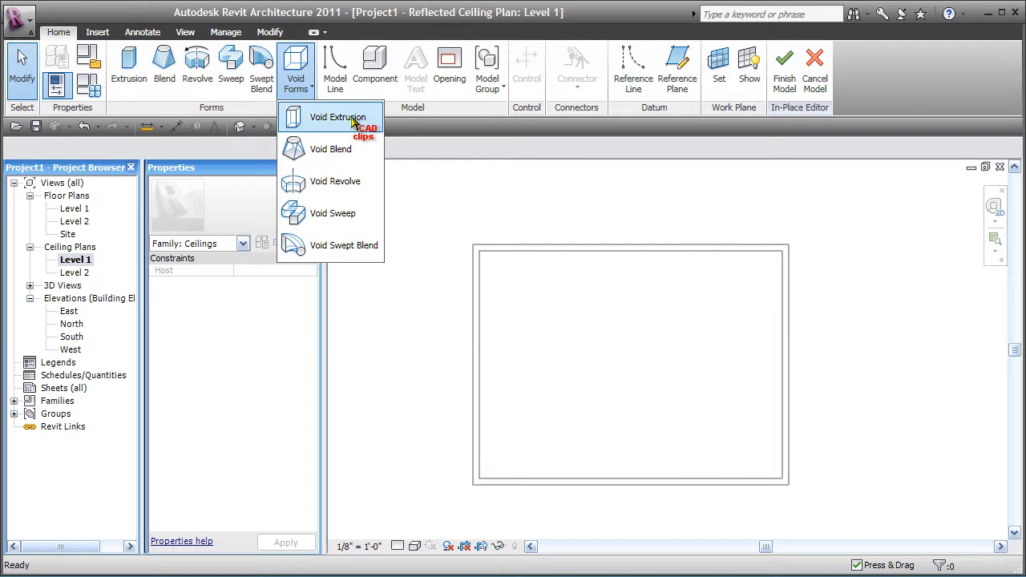
left_click(352, 118)
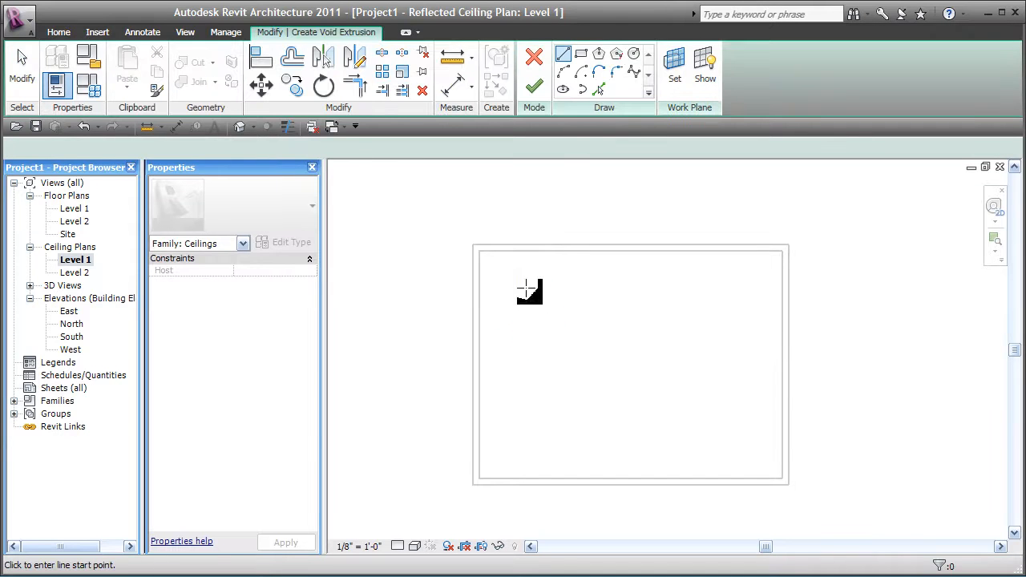
left_click(581, 52)
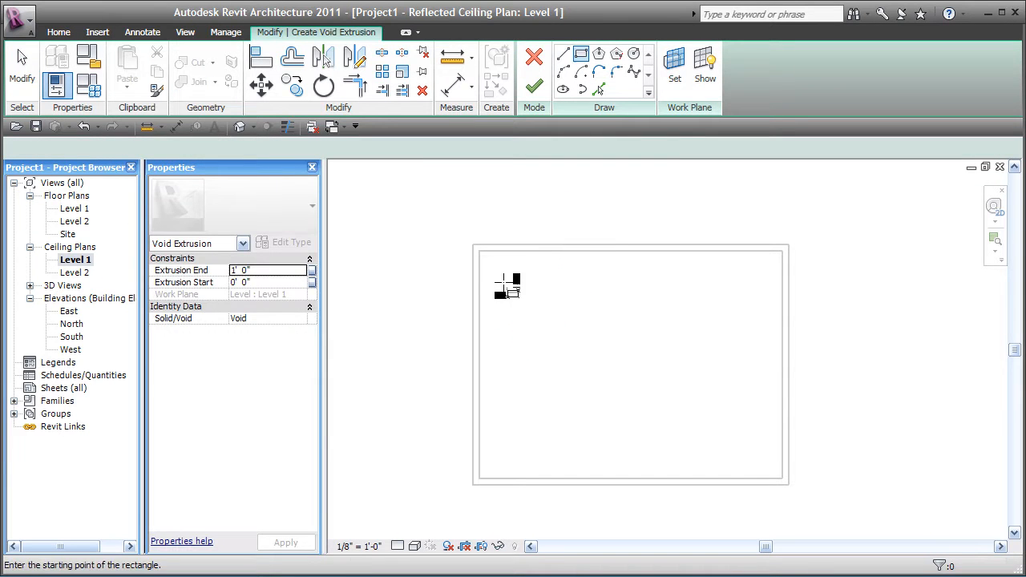
scroll(513, 275, "up", 1)
middle_click_drag(512, 275, 489, 252)
left_click(471, 235)
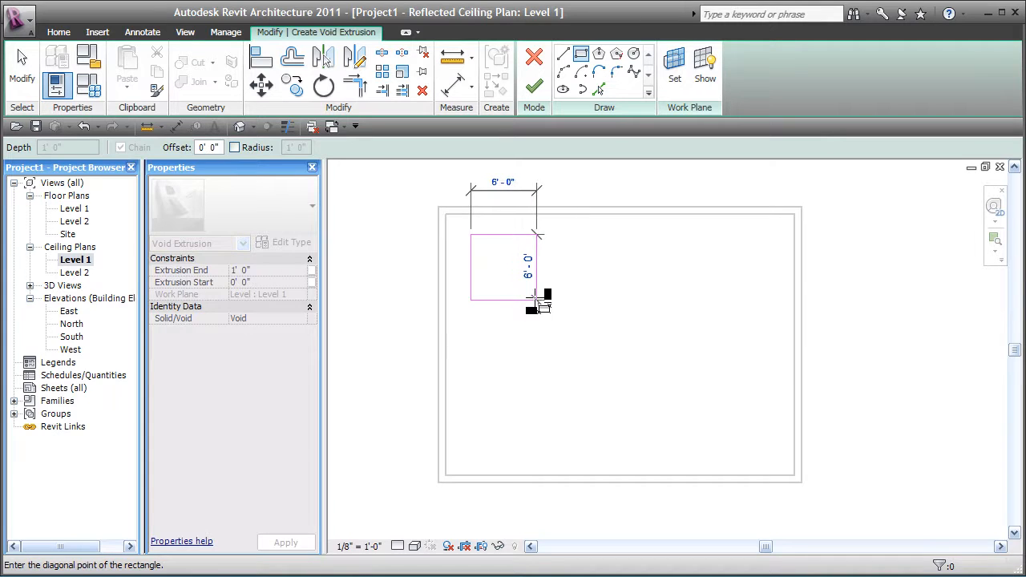
left_click(537, 300)
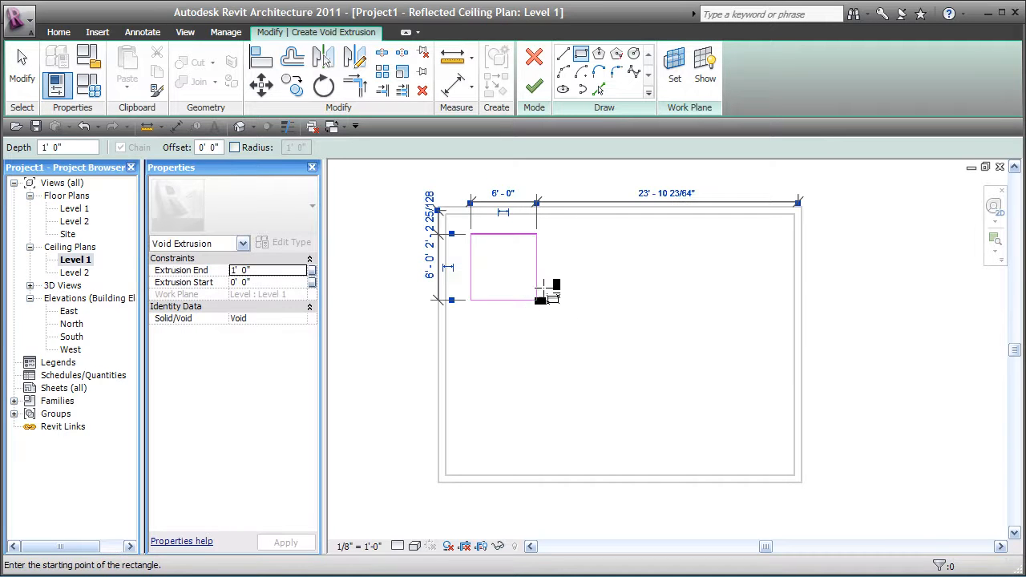
- Set the void extrusion's end to 2' and leave the rectangle tool
left_click(287, 272)
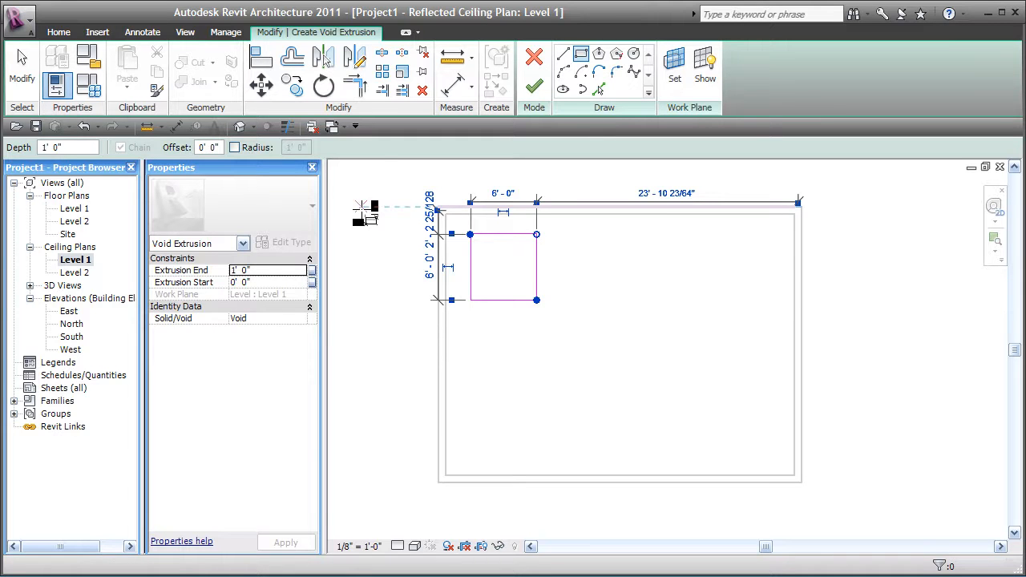
left_click(280, 271)
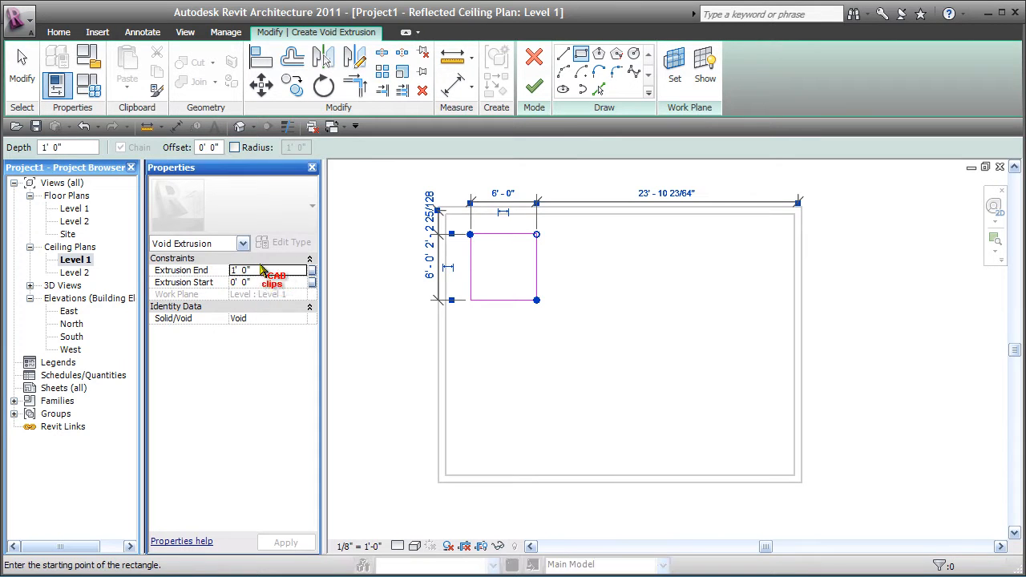
left_click(161, 262)
left_click(251, 262)
left_click(271, 273)
left_click(260, 273)
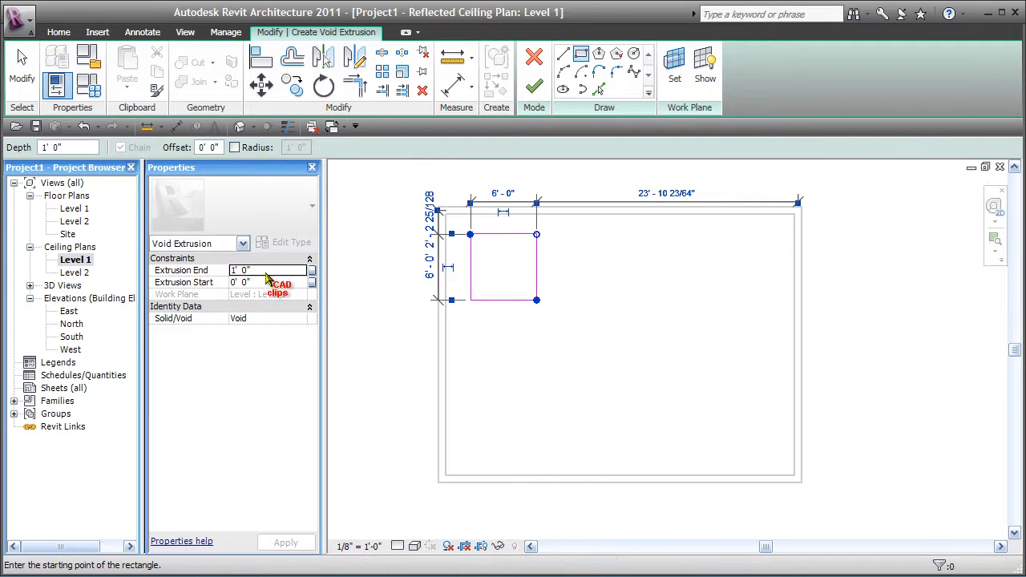
type("2")
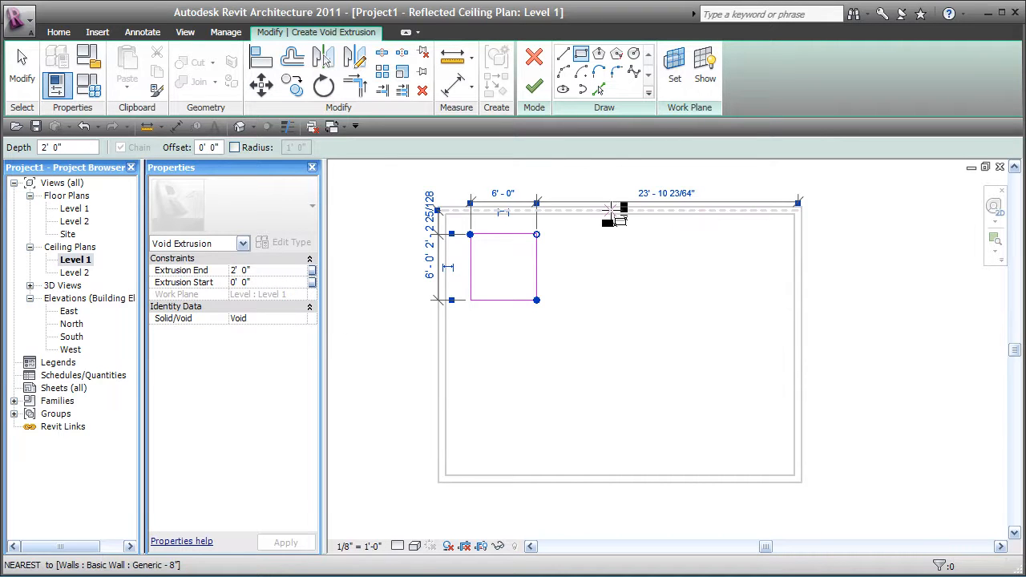
key("Escape")
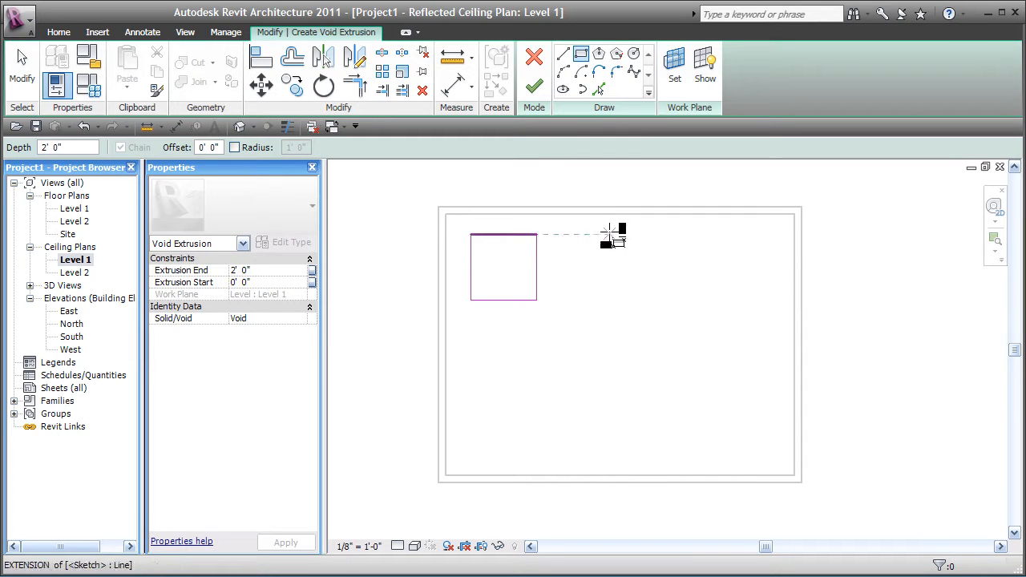
key("Escape")
- Copy the 6' square three times horizontally to make a row of four along the room's upper wall
left_click_drag(440, 311, 557, 217)
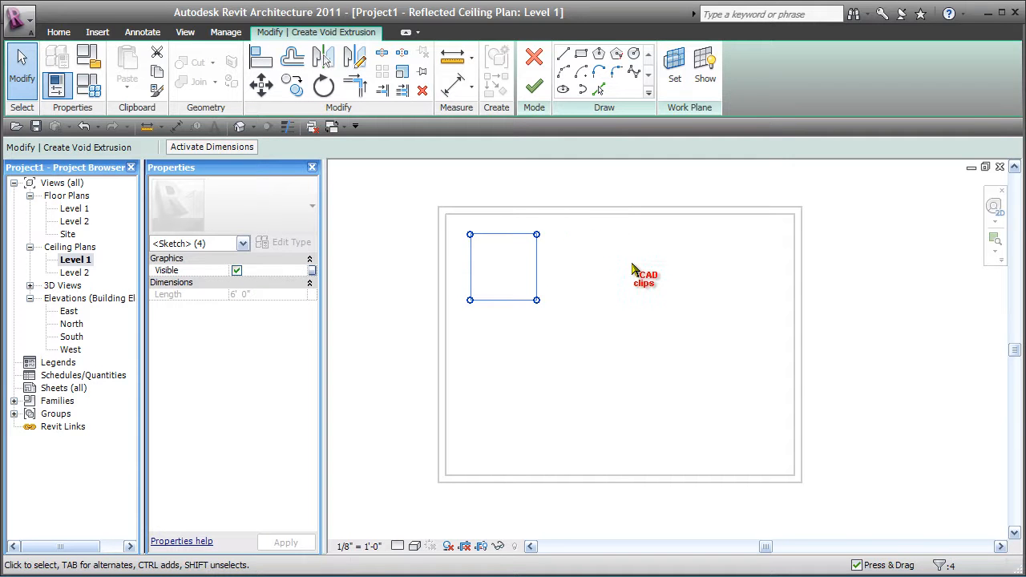
left_click(293, 87)
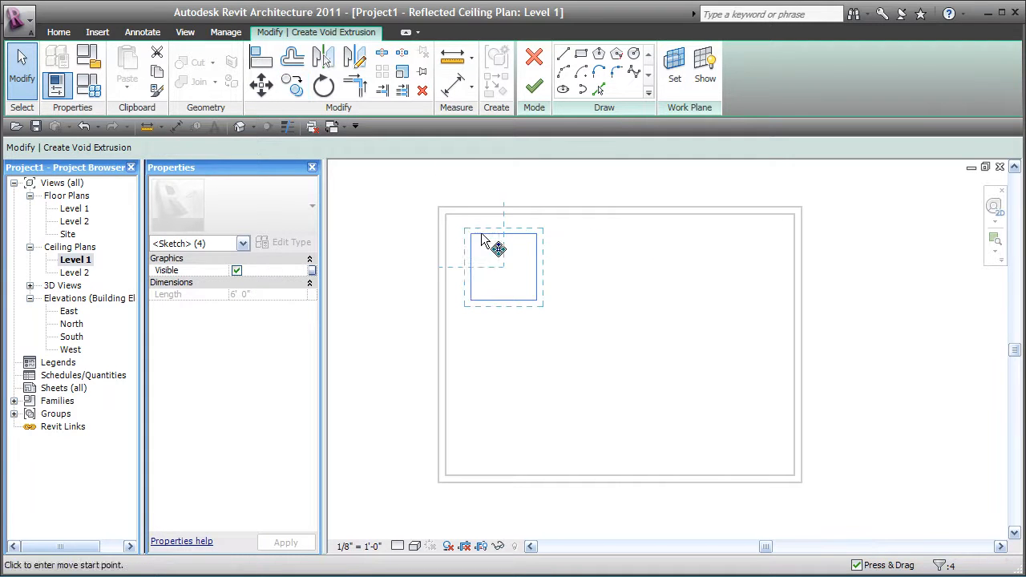
left_click(470, 234)
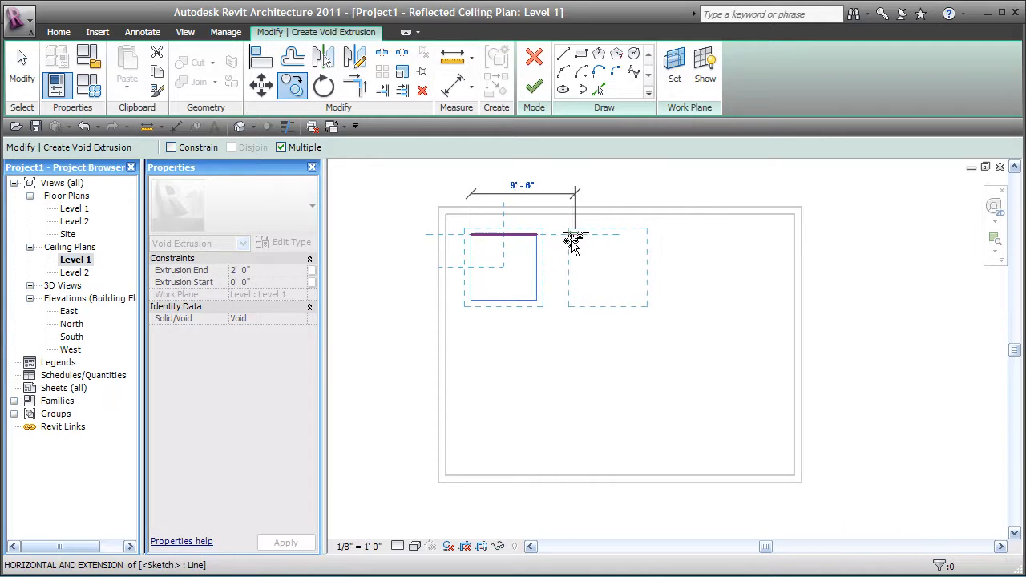
left_click(570, 236)
left_click(665, 240)
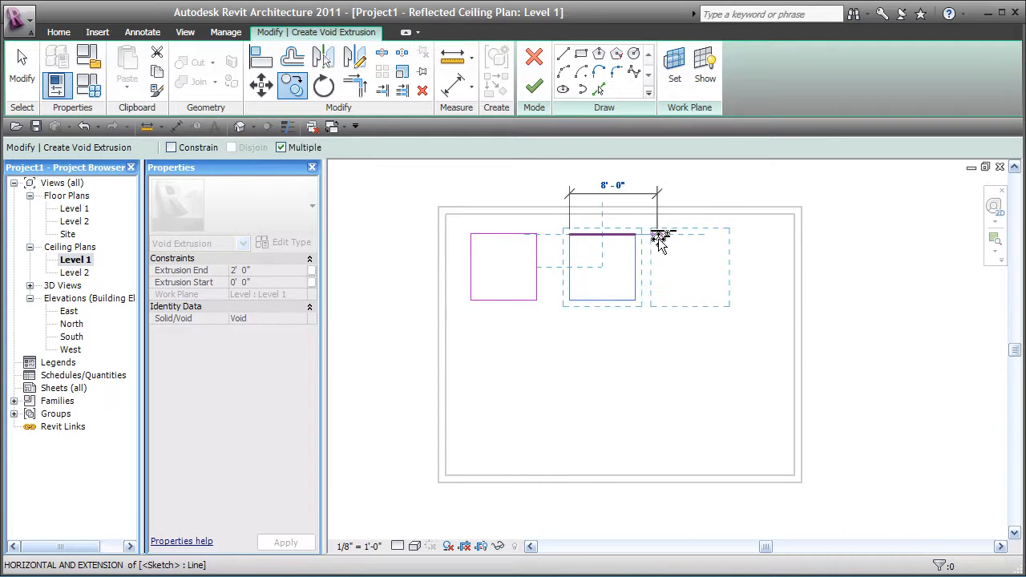
left_click(751, 234)
key("Escape")
key("Escape")
- Nudge the squares in the row toward more even gaps, and shift the whole row slightly right and up between the walls
mouse_move(455, 327)
left_mouse_down()
mouse_move(562, 220)
mouse_move(553, 222)
left_mouse_up()
key("Escape")
left_click_drag(539, 327, 855, 215)
key("Left")
key("Left")
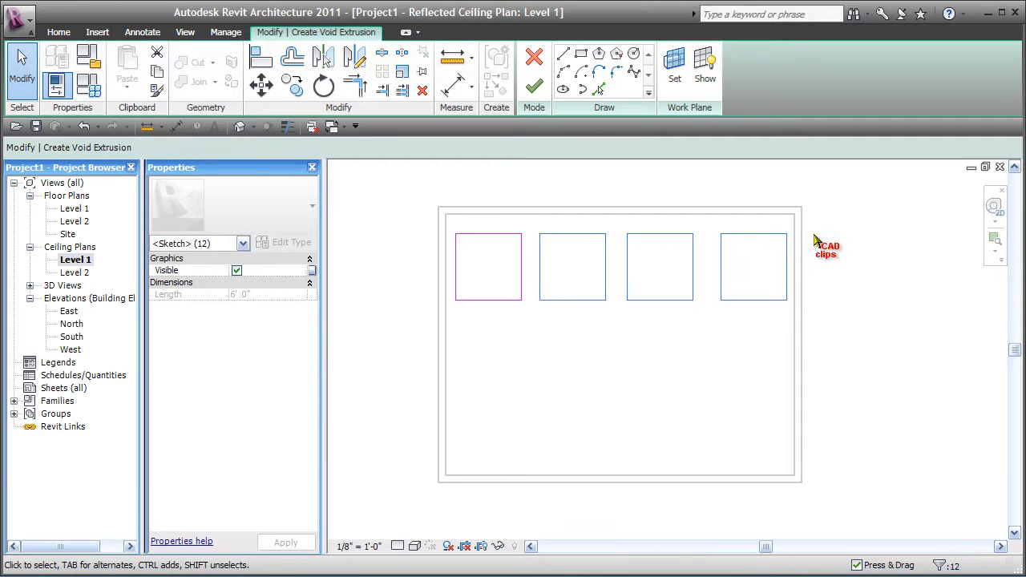
left_click_drag(698, 322, 828, 215)
key("Left")
key("Left")
key("Left")
mouse_move(406, 340)
left_mouse_down()
mouse_move(657, 288)
mouse_move(861, 201)
mouse_move(856, 212)
left_mouse_up()
key("Right")
key("Up")
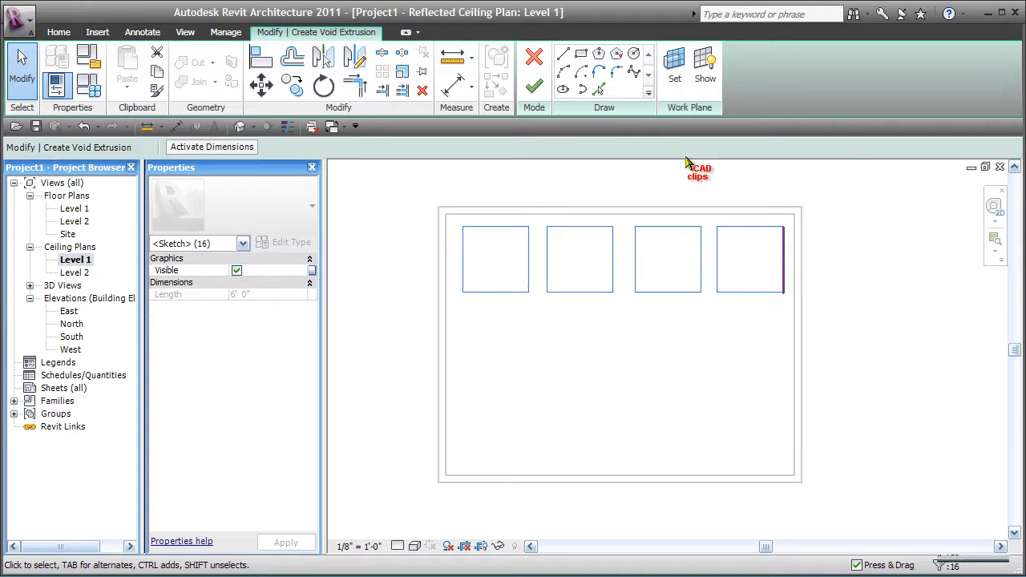
- Copy the row of four squares twice straight down, about 8' apart, to form three rows
left_click(295, 87)
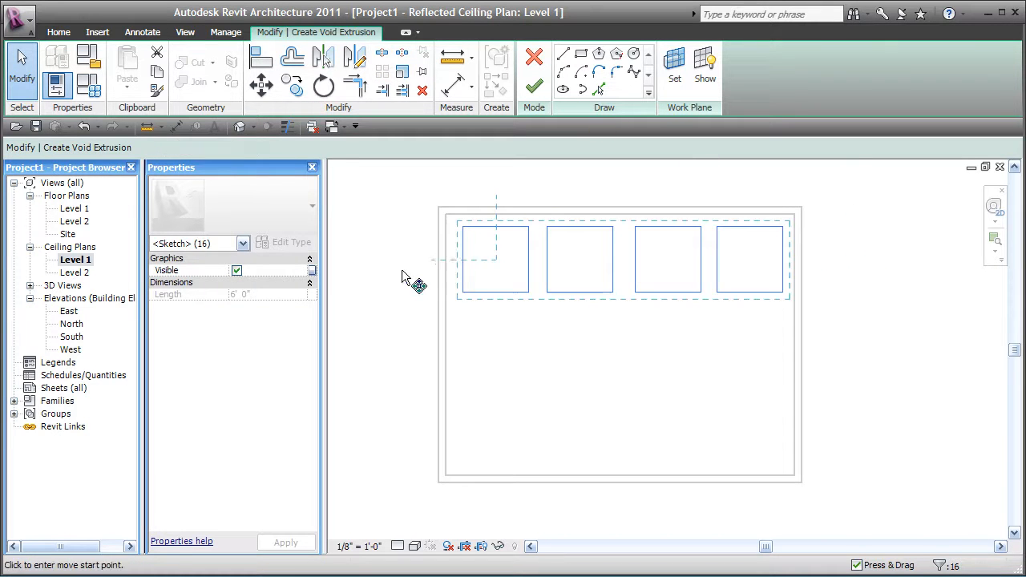
left_click(464, 262)
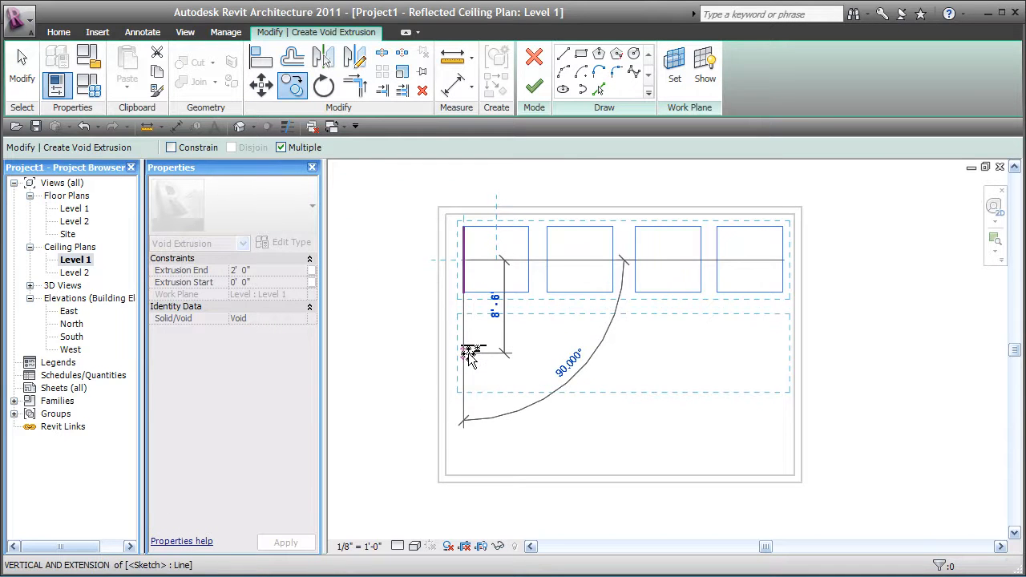
left_click(469, 355)
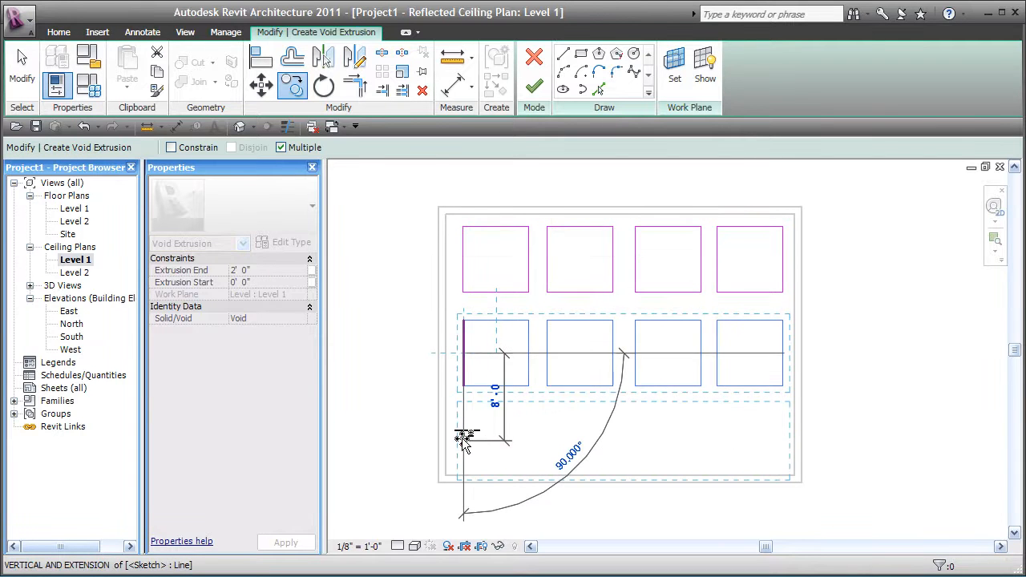
left_click(464, 437)
key("Escape")
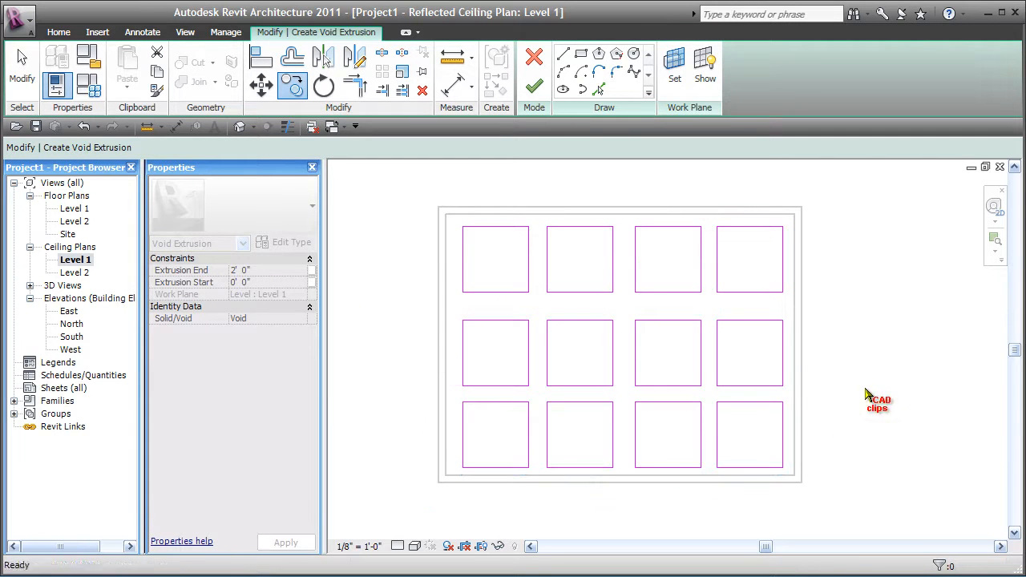
- Nudge the lower two rows of squares upward to even out the gaps between the three rows
left_click_drag(391, 507, 902, 300)
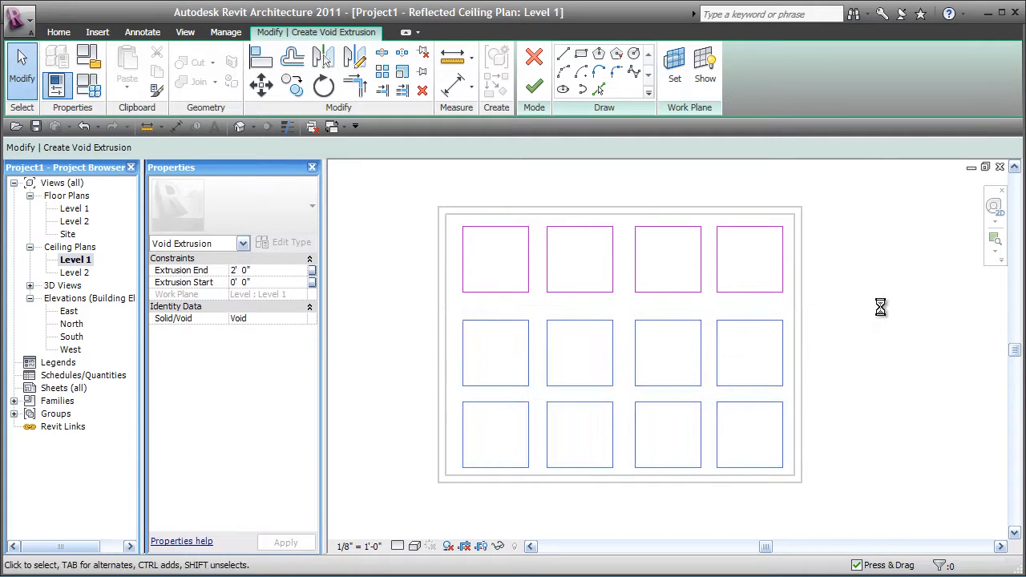
key("Up")
key("Up")
key("Up")
key("Up")
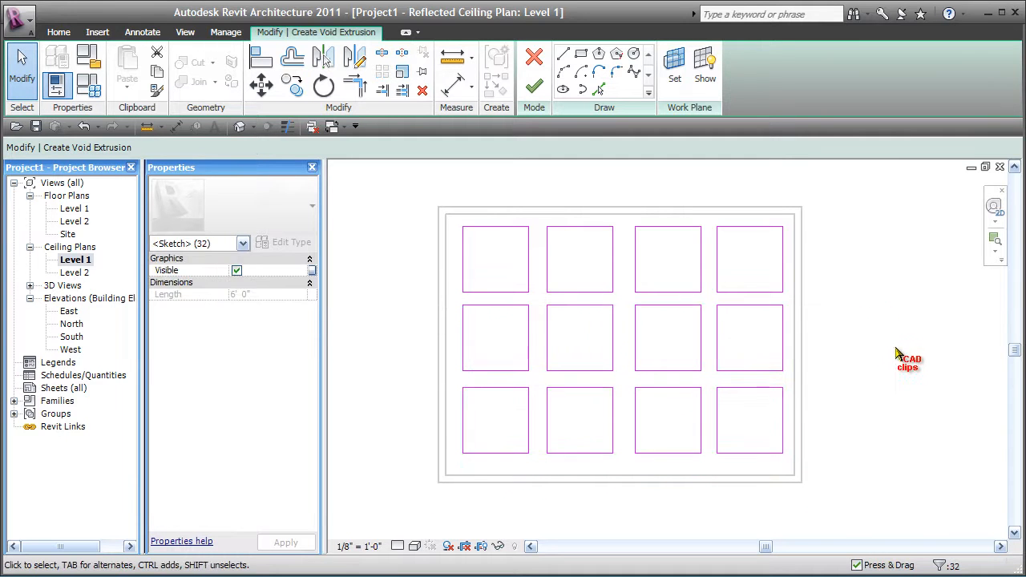
left_click(896, 349)
- Switch to the default 3D view and set the void sketch's work plane to Level 2
left_click(241, 128)
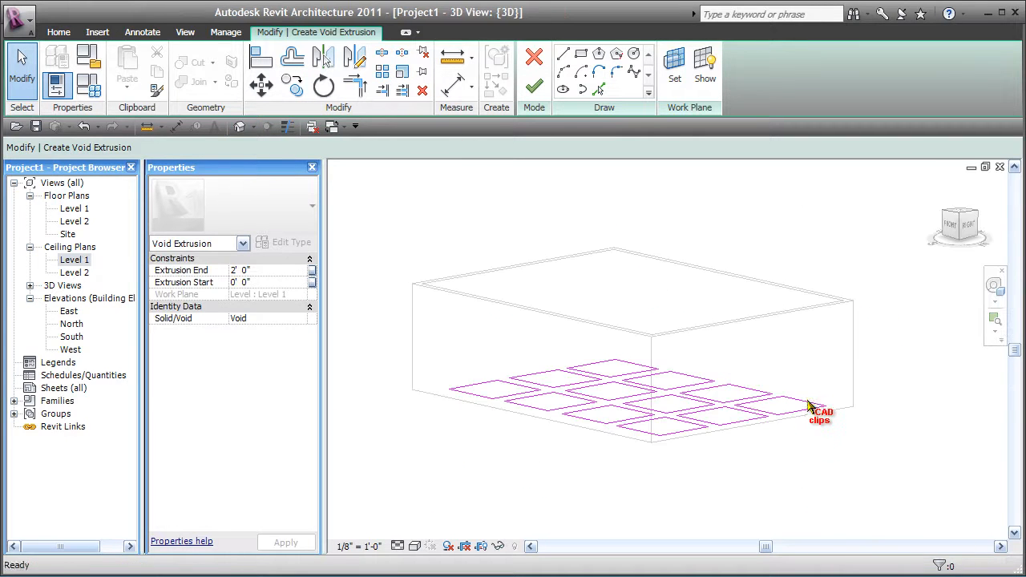
mouse_move(825, 435)
middle_mouse_down("shift")
mouse_move(763, 442)
mouse_move(842, 390)
mouse_move(798, 415)
middle_mouse_up("shift")
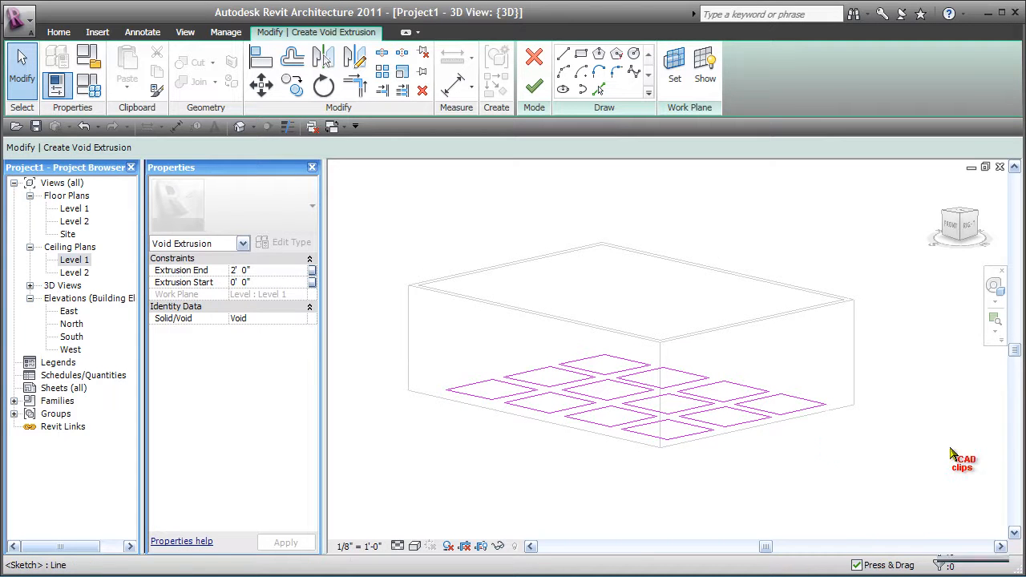
left_click(674, 63)
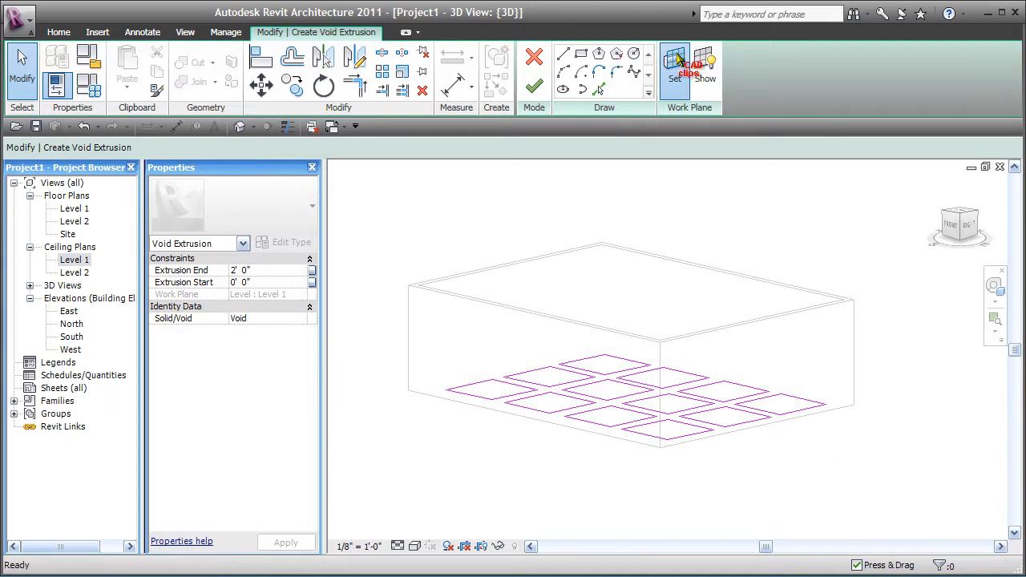
left_click(447, 253)
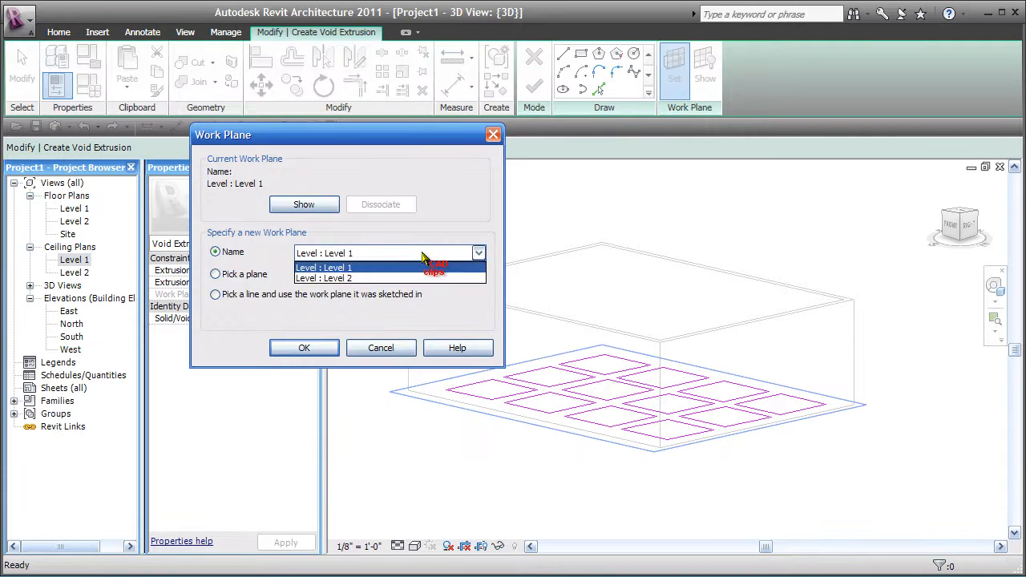
left_click(408, 279)
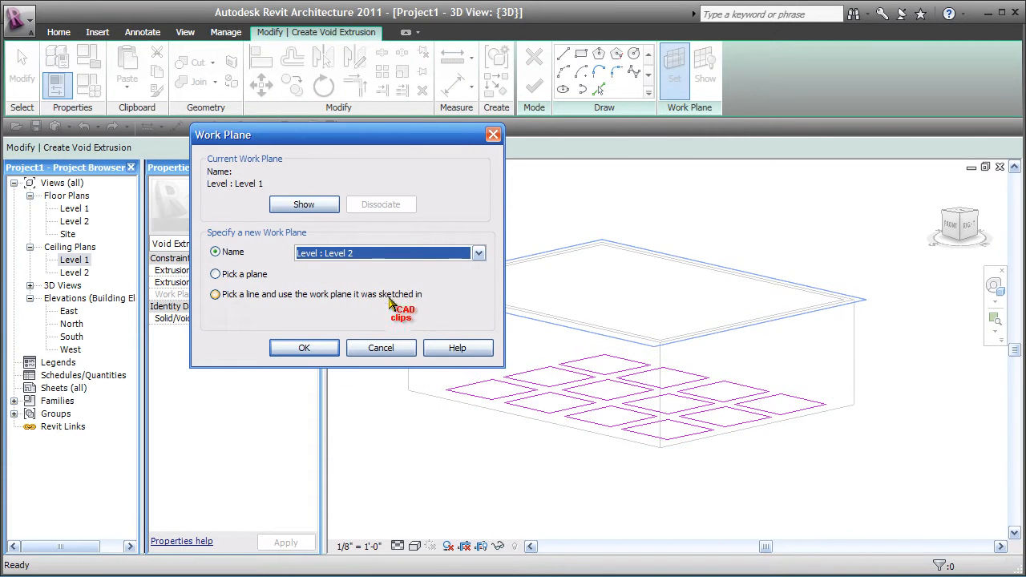
left_click(312, 352)
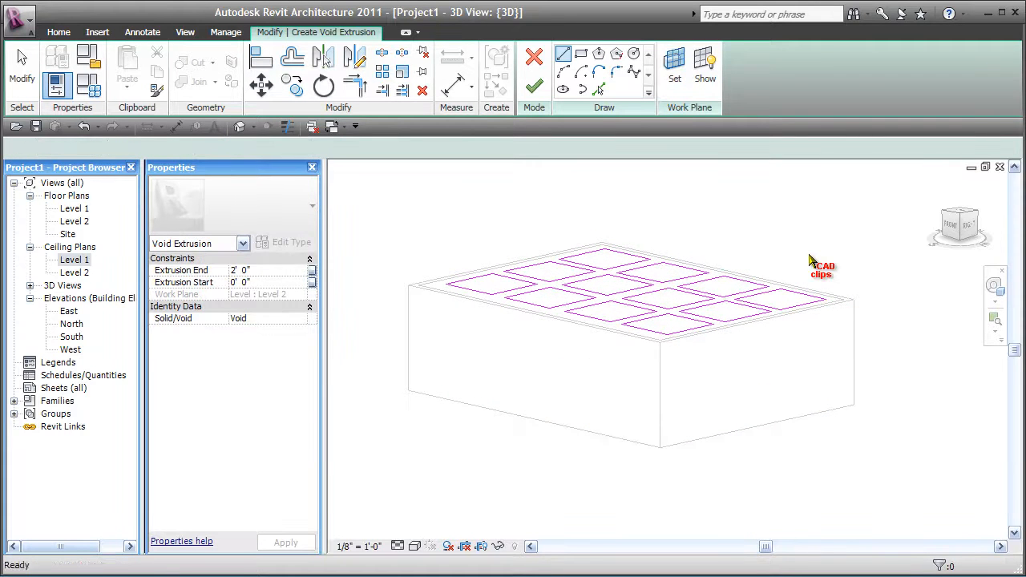
key("Escape")
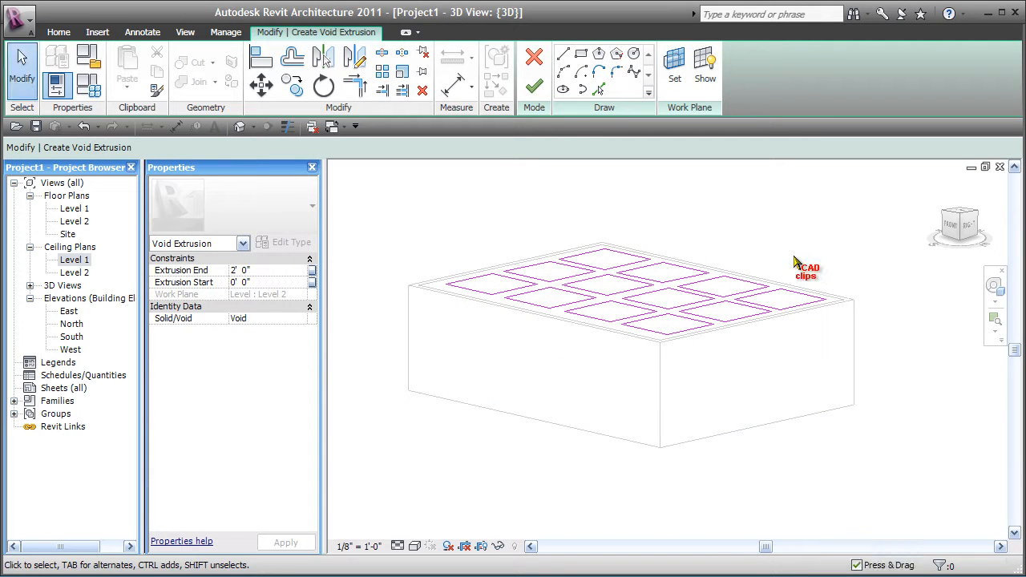
- Finish the void sketch and set its extrusion end to -2' so the void extends downward
left_click(534, 86)
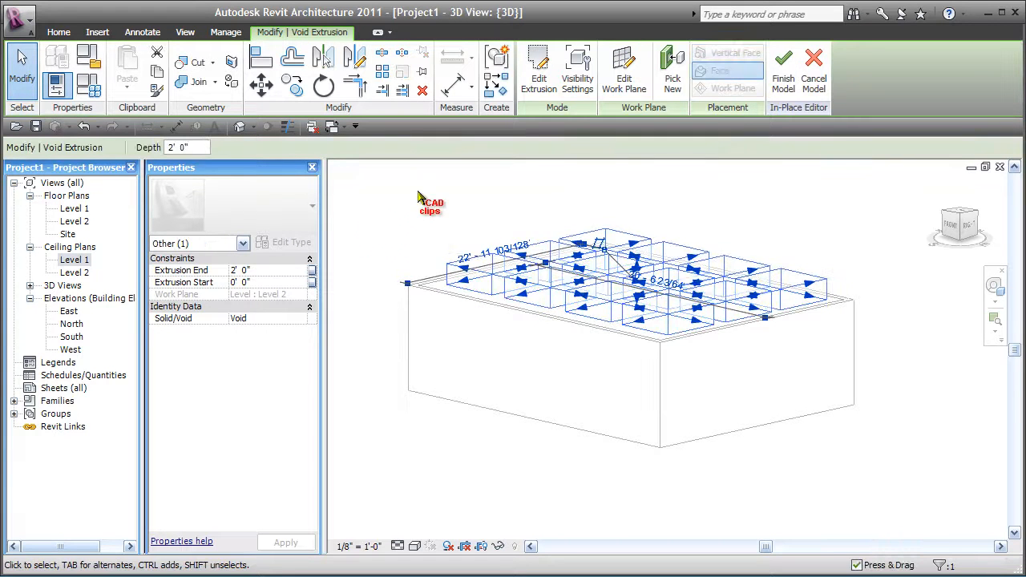
left_click(275, 270)
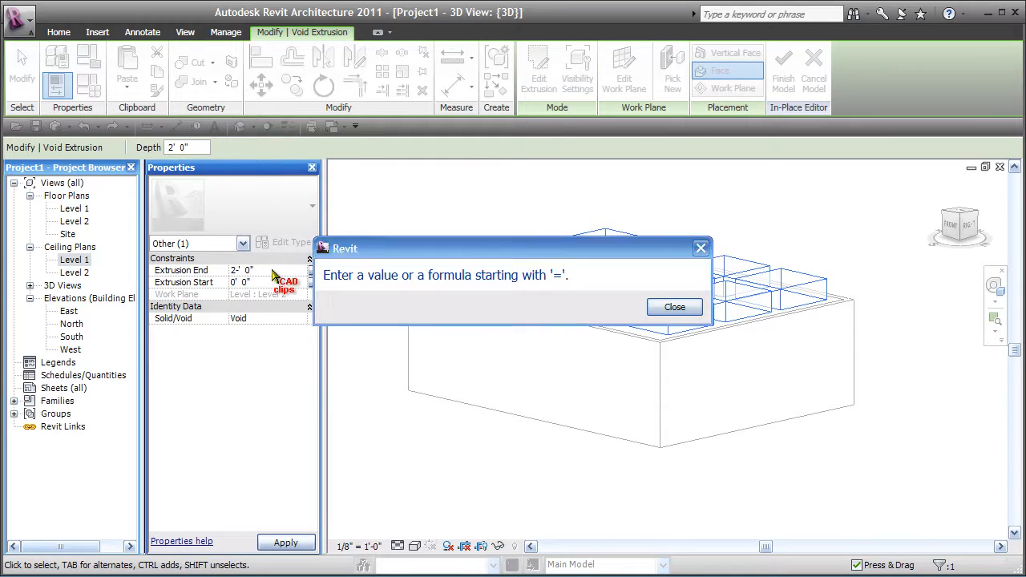
left_click(672, 311)
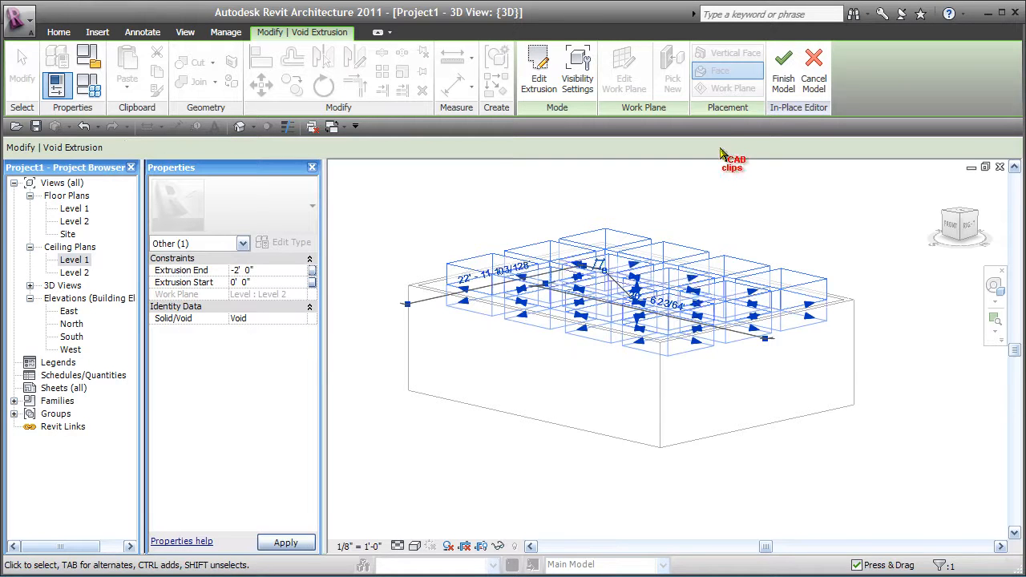
left_click(811, 203)
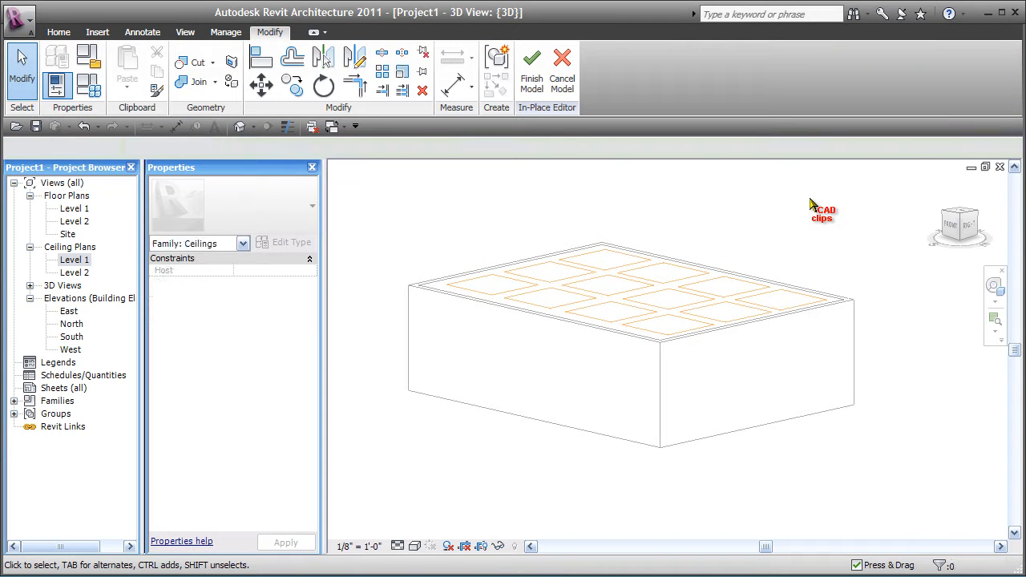
- Cut the 2' deep ceiling with the void extrusion and finish the in-place model
left_click(197, 64)
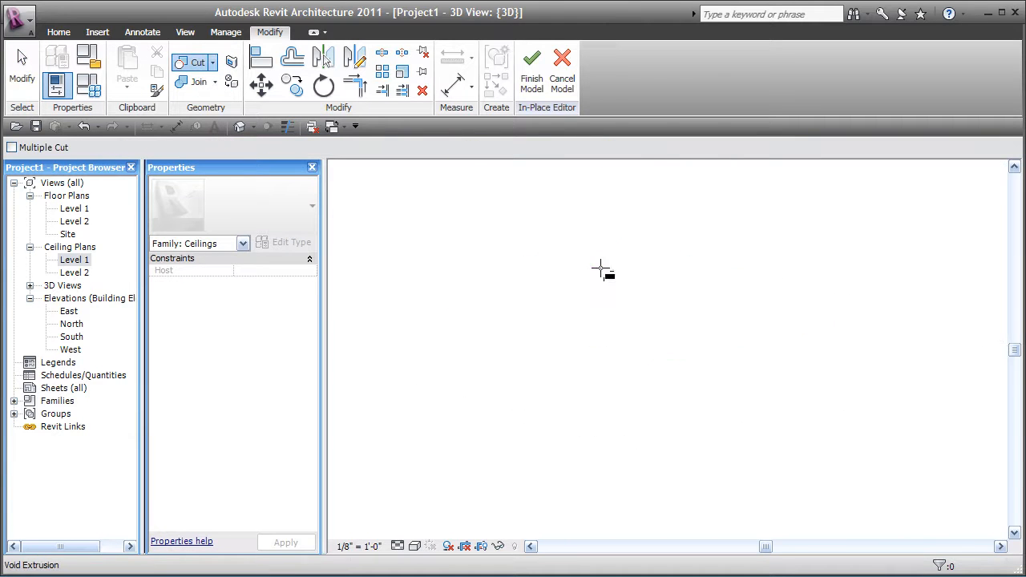
left_click(601, 272)
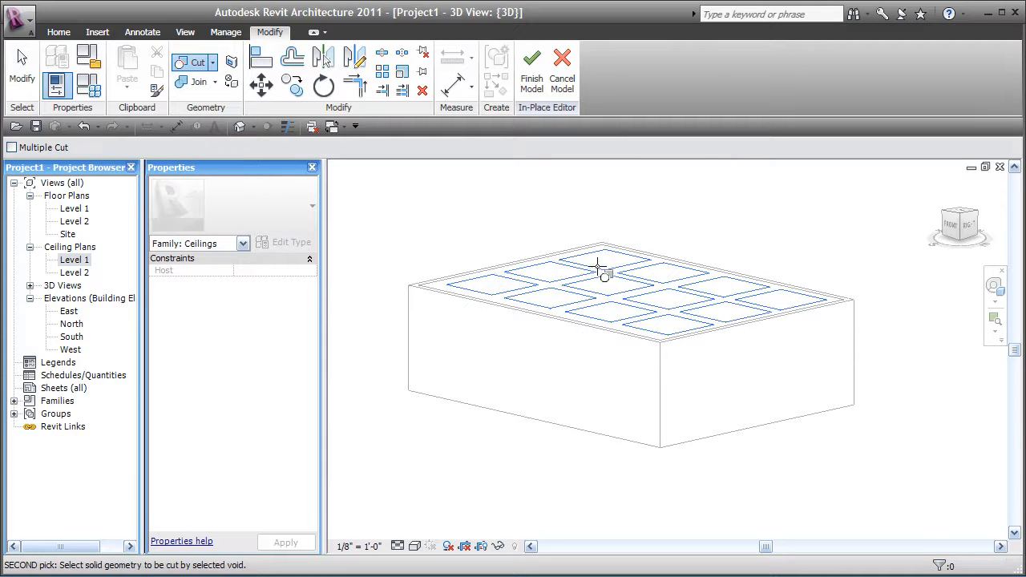
left_click(812, 294)
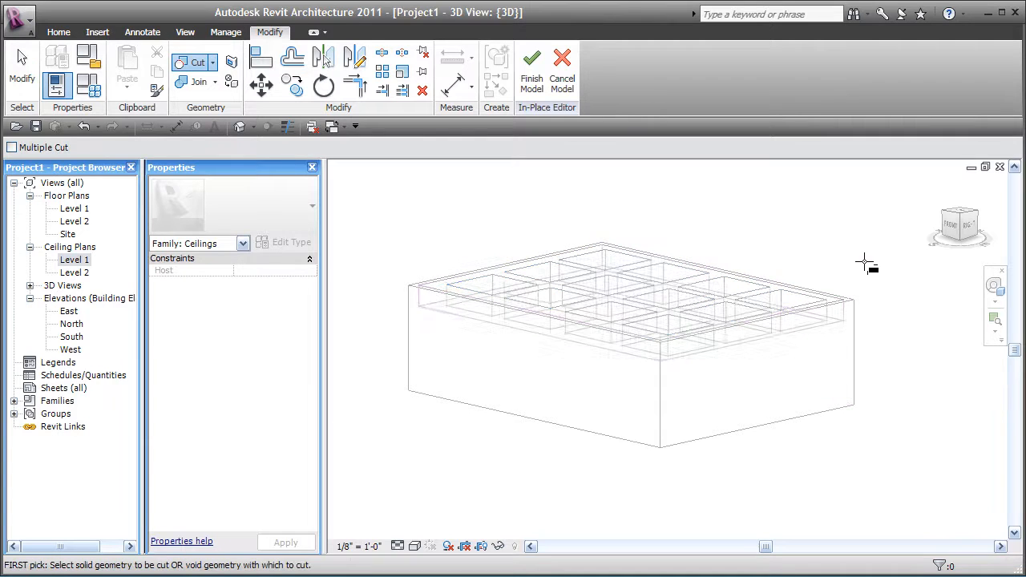
left_click(529, 72)
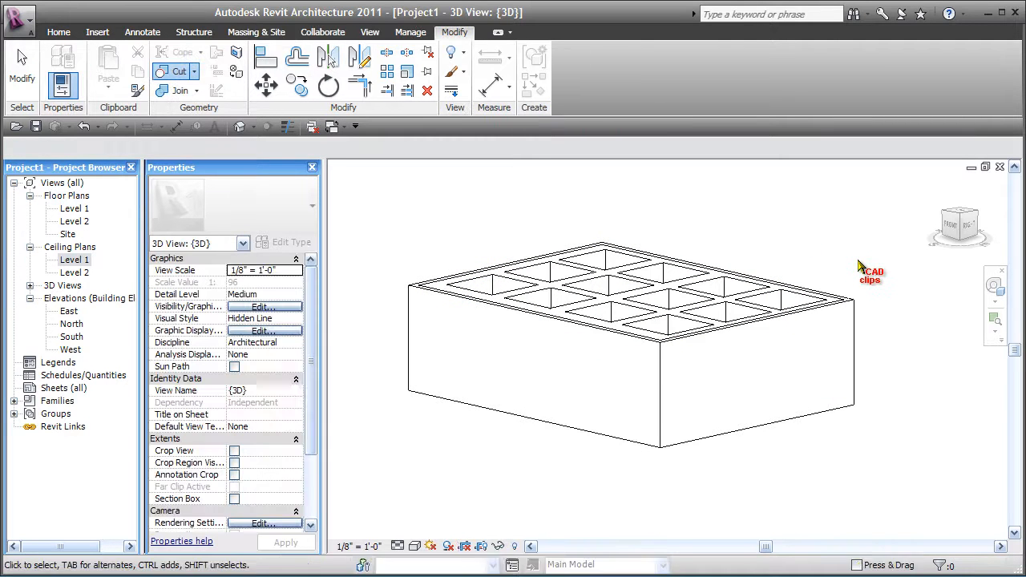
- Inspect the waffle ceiling from below in 3D, check the Level 1 floor plan, and return to the 3D view
middle_click_drag(850, 378, 840, 304, "shift")
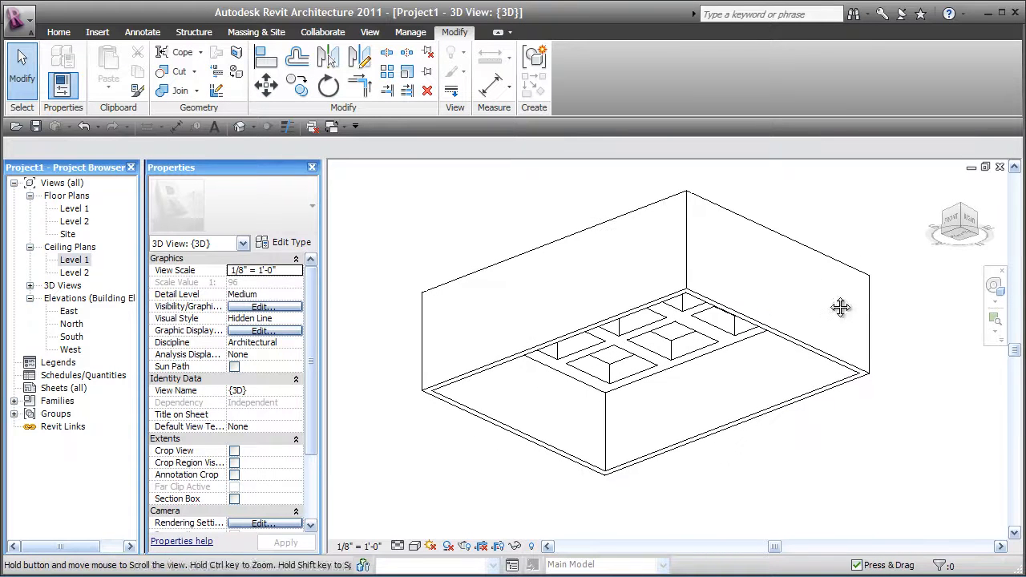
double_click(75, 209)
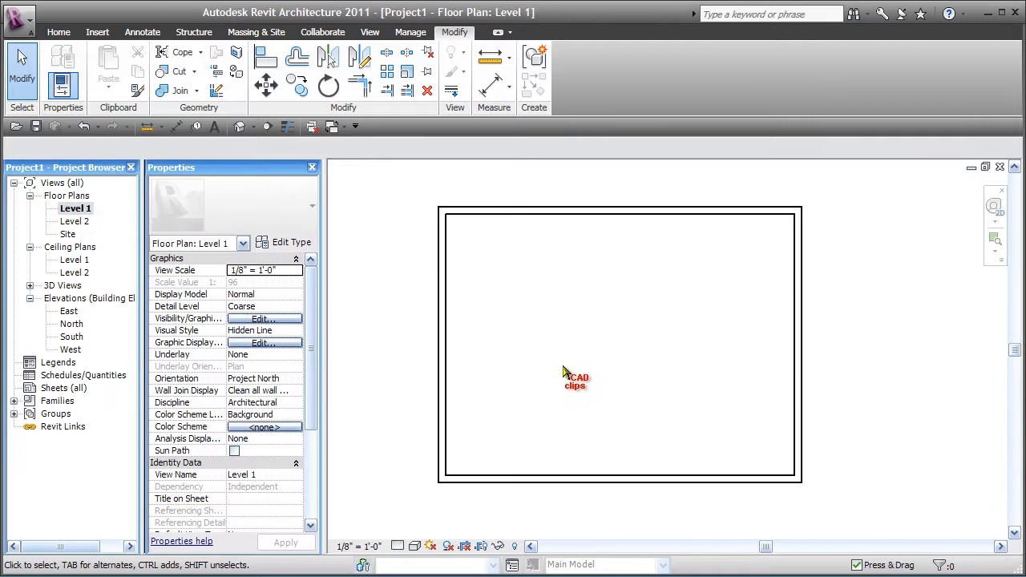
left_click(247, 127)
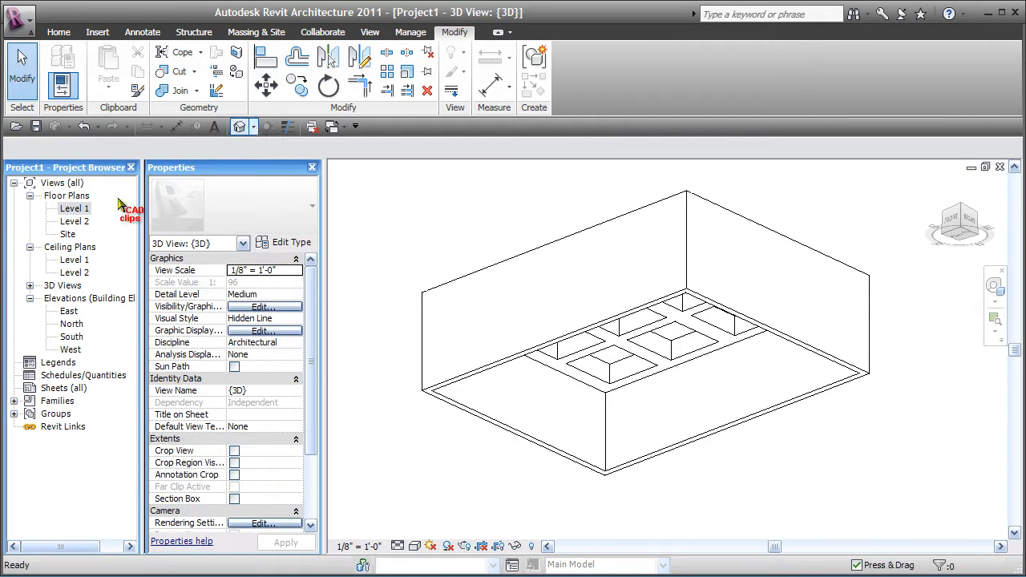
- Place a camera in the Level 1 floor plan outside the building's lower-right corner, aimed at the upper-left inside corner
double_click(85, 207)
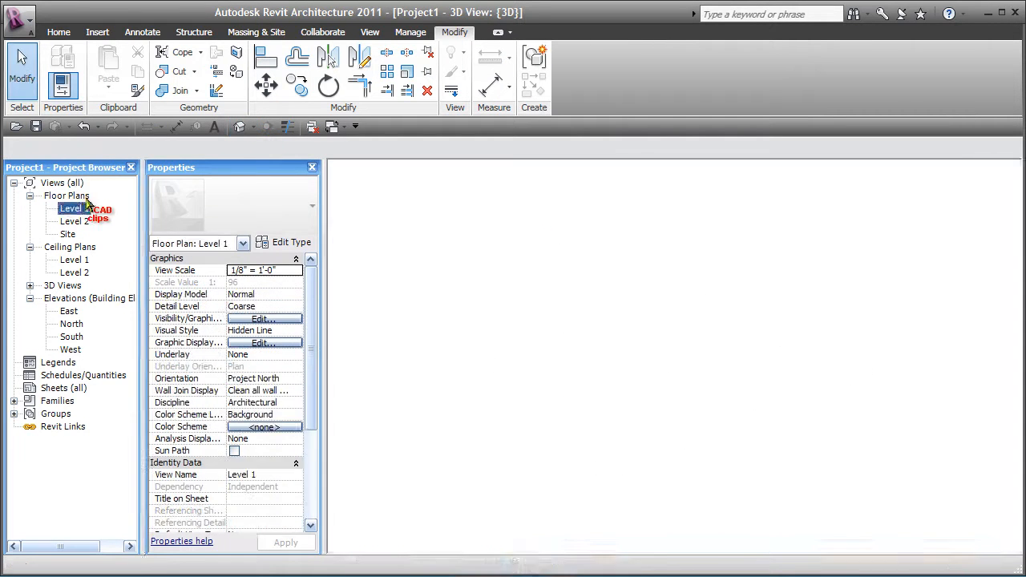
left_click(252, 127)
left_click(265, 165)
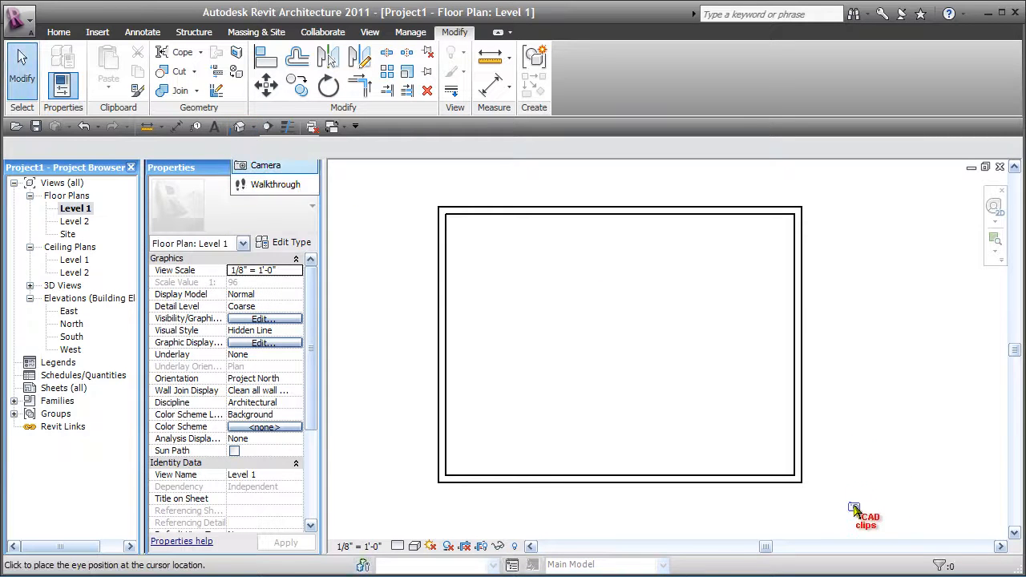
middle_click_drag(864, 516, 806, 440)
scroll(805, 440, "down", 1)
left_click(853, 515)
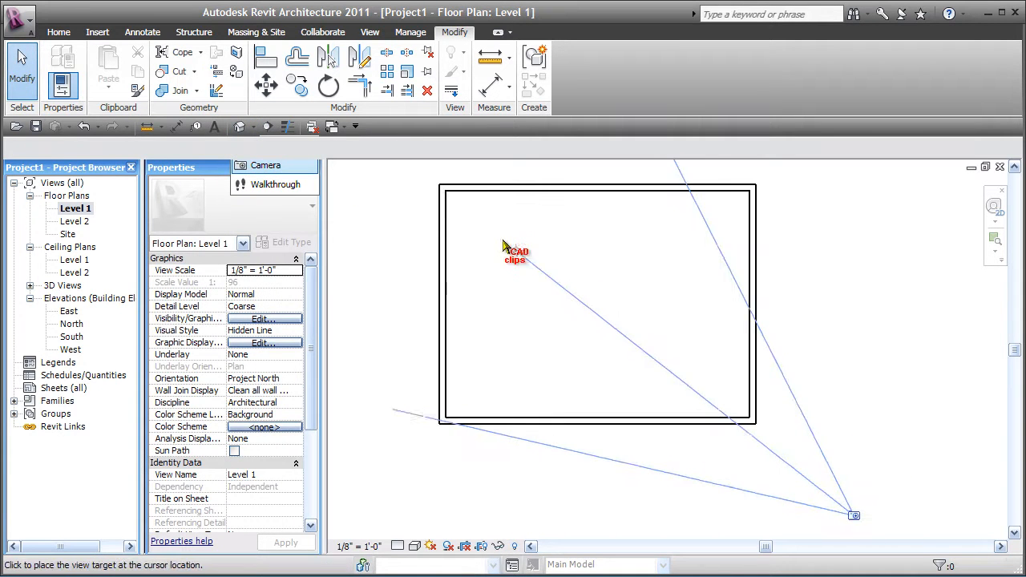
left_click(473, 218)
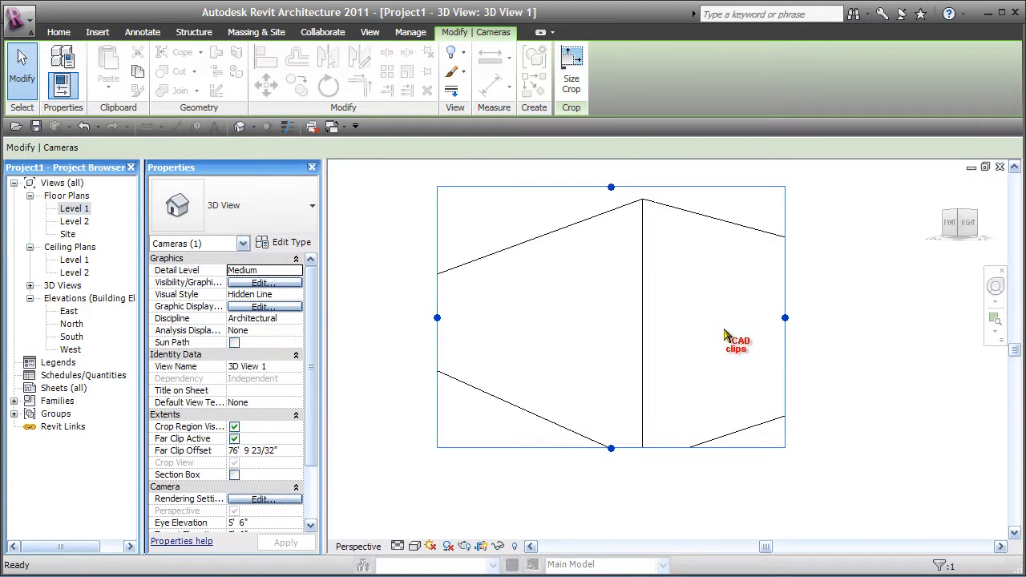
- Hide the Walls category in the new perspective camera view
key("v")
key("g")
left_click_drag(617, 170, 625, 320)
left_click(56, 316)
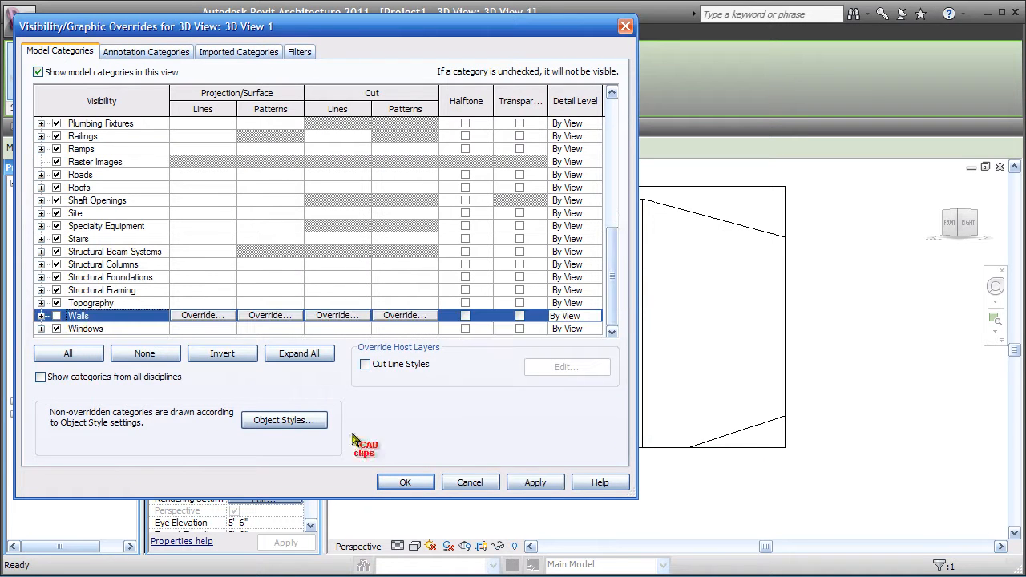
left_click(404, 482)
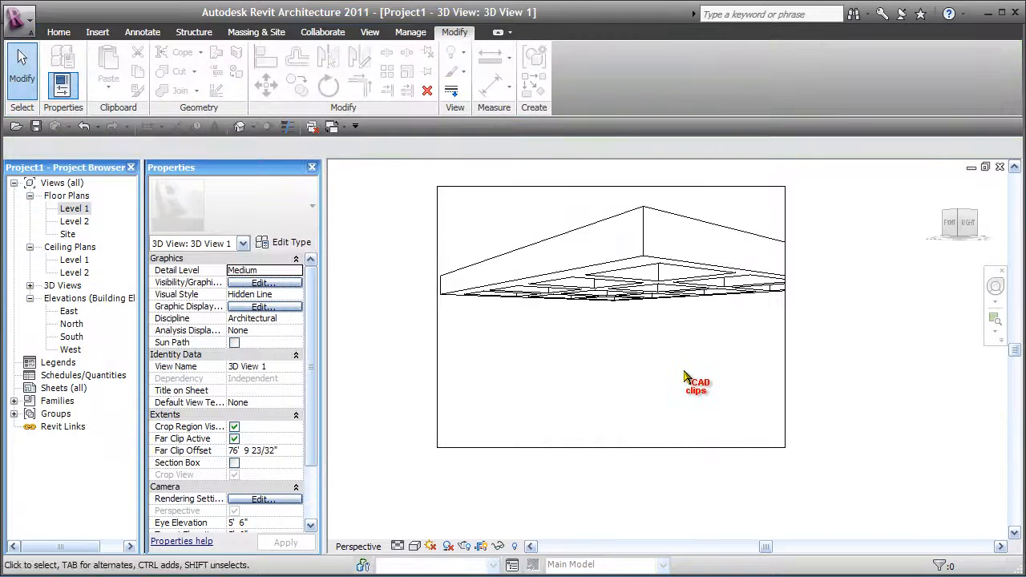
- Display the camera view as Shaded with Edges and orbit it to look up at the waffle ceiling from below
key("s")
key("d")
mouse_move(693, 385)
middle_mouse_down()
mouse_move(664, 414)
mouse_move(678, 360)
mouse_move(669, 413)
middle_mouse_up()
left_click(645, 293)
left_click(573, 247)
left_click_drag(576, 245, 584, 175)
left_click_drag(576, 509, 572, 433)
left_click(607, 488)
scroll(611, 406, "up", 3)
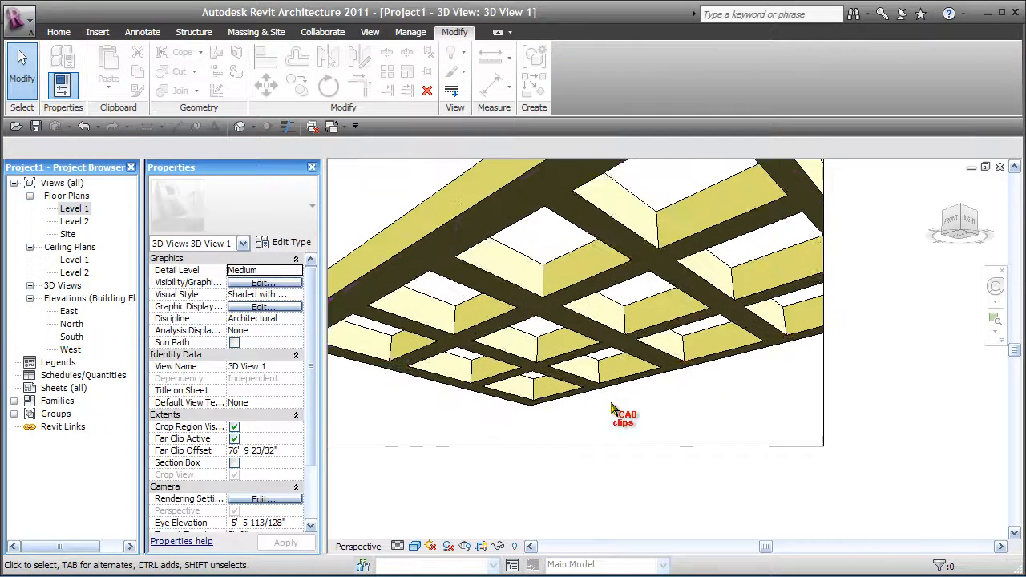
scroll(682, 474, "up", 5)
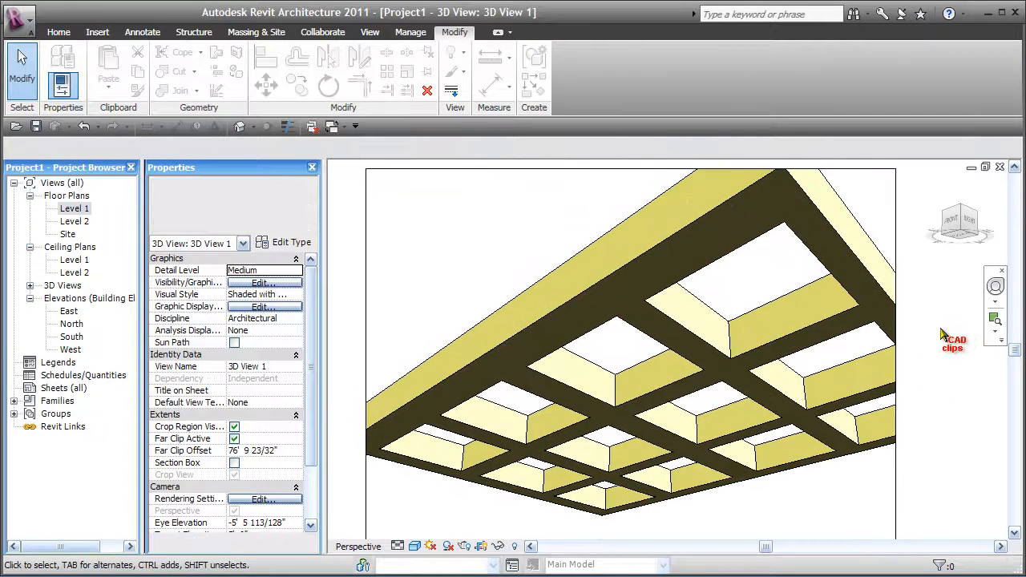